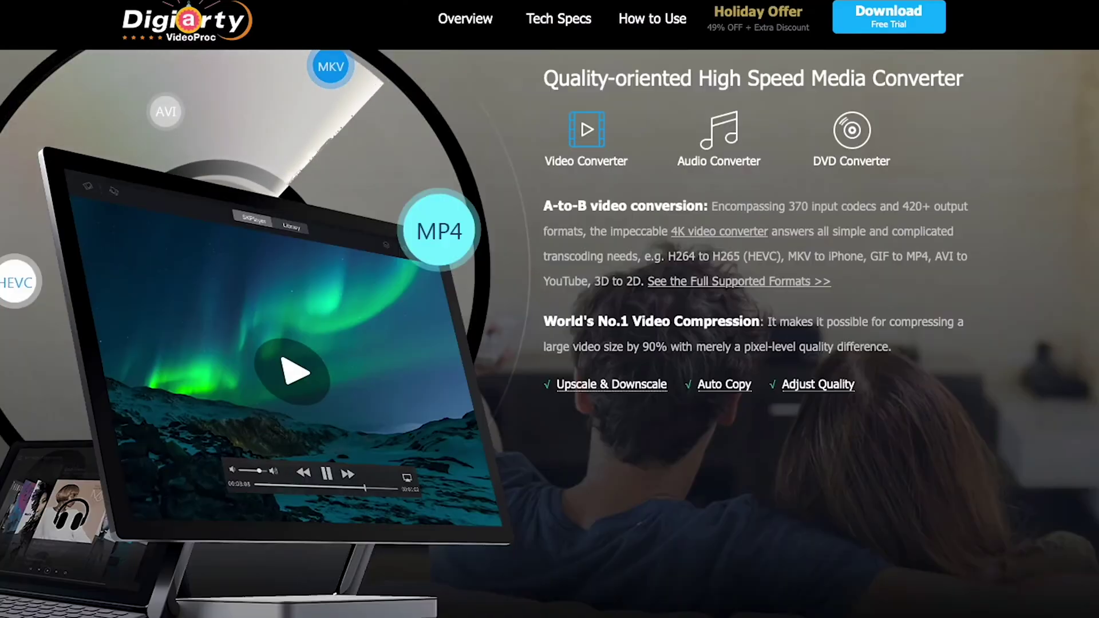
# - Scroll the VideoProc Converter product page past the screen recorder features toward the reviews
pyautogui.scroll(-15, 549, 332)
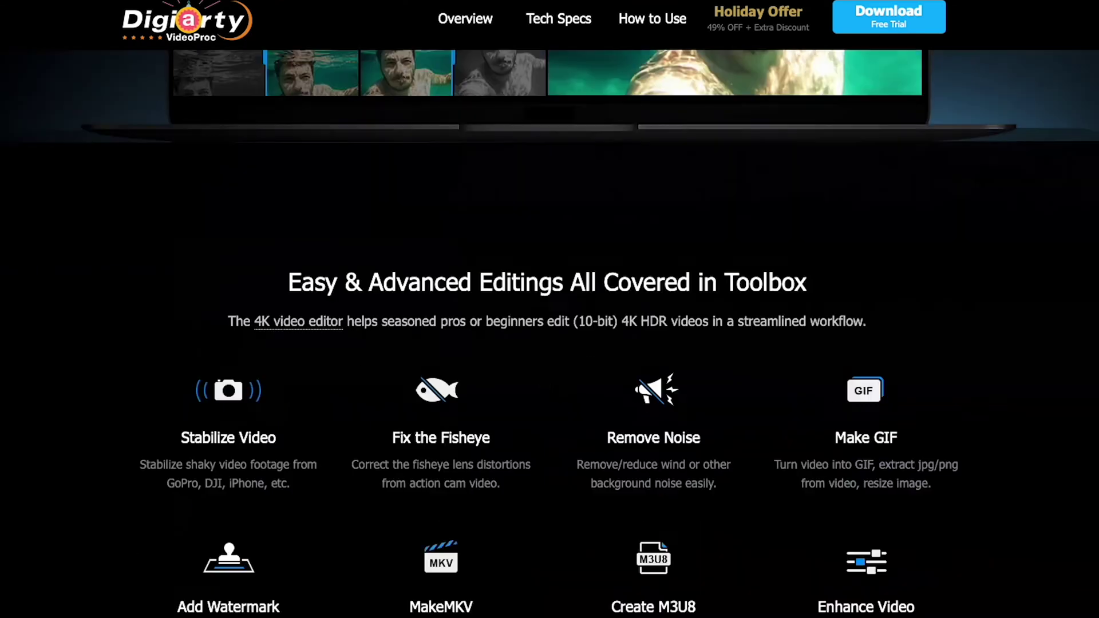
pyautogui.scroll(-15, 549, 332)
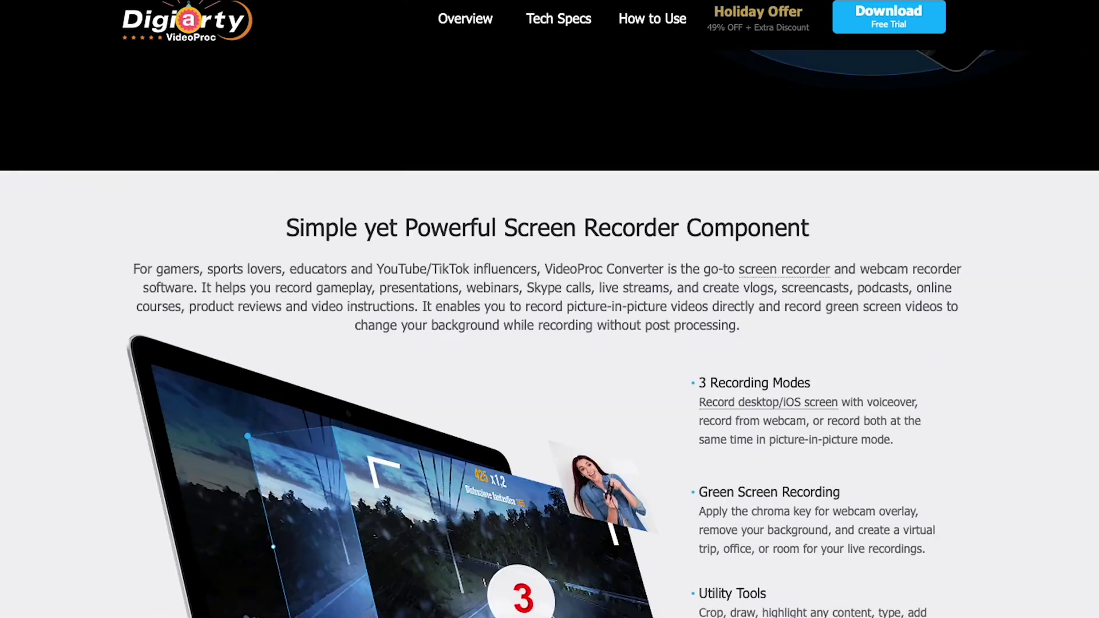
pyautogui.scroll(-15, 549, 332)
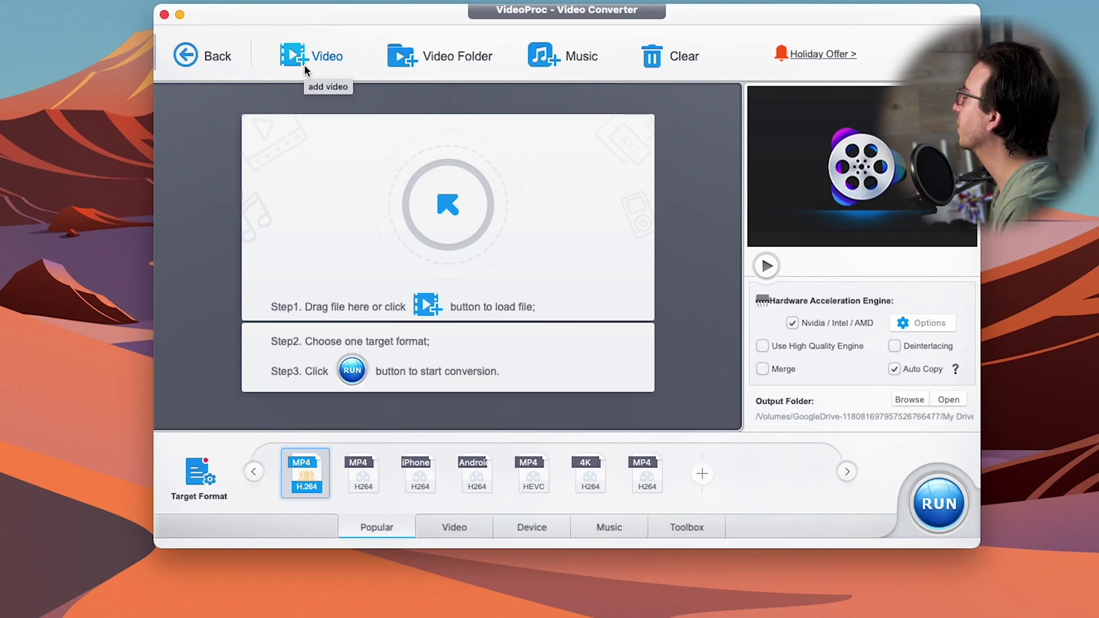
# - Load the 20220317 clips ending 003, 004 and 005 from the Insta 360 One RS folder
pyautogui.click(305, 67)
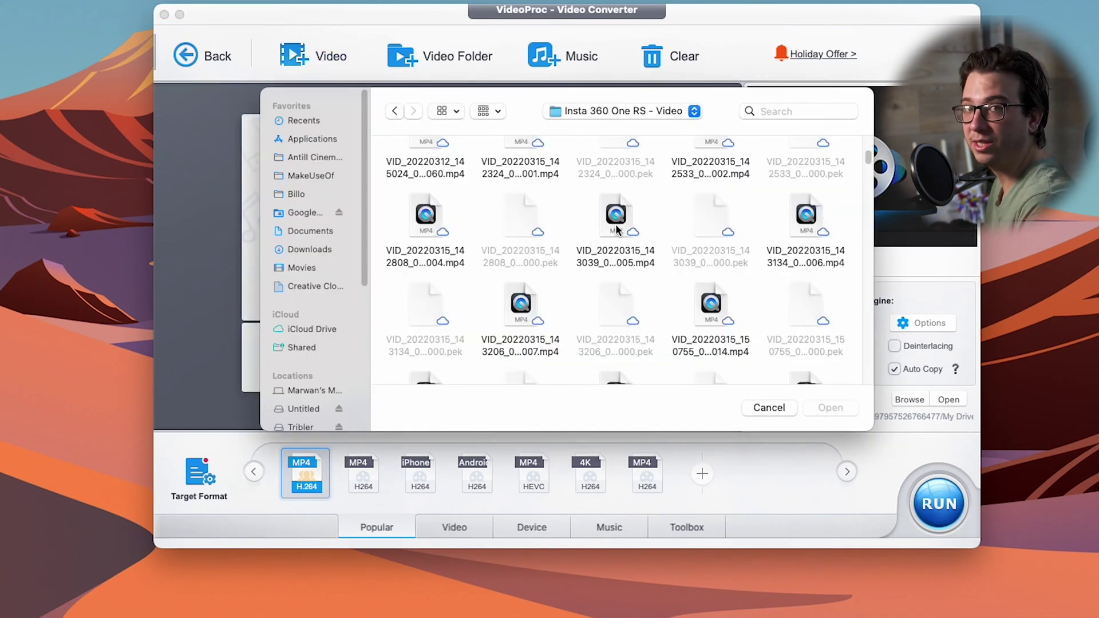
pyautogui.scroll(-10, 614, 227)
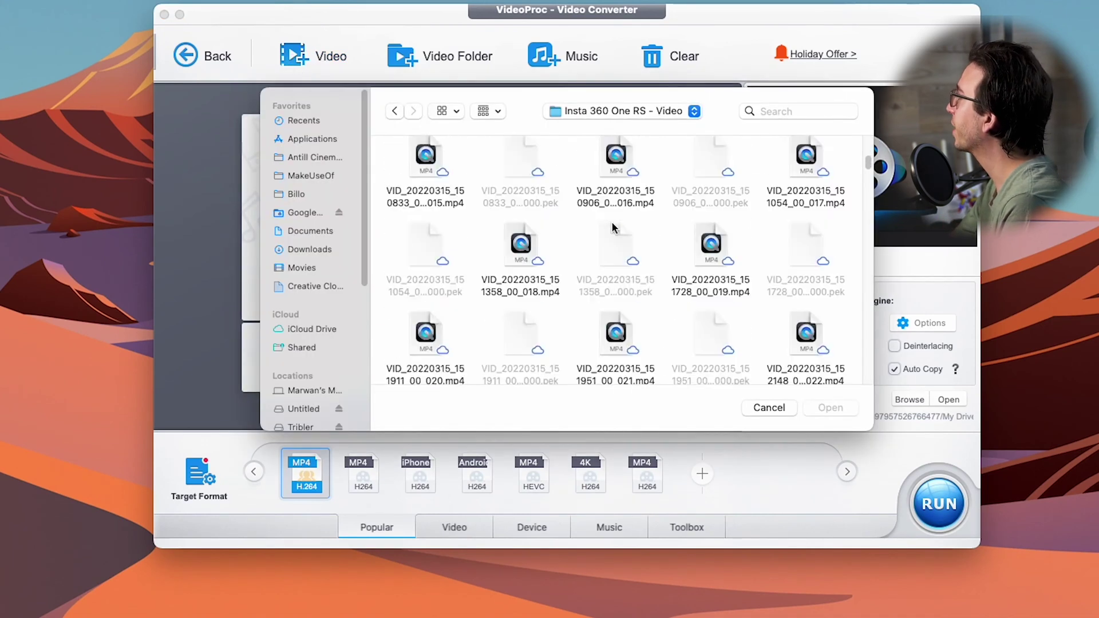
pyautogui.scroll(-15, 611, 228)
pyautogui.click(521, 185)
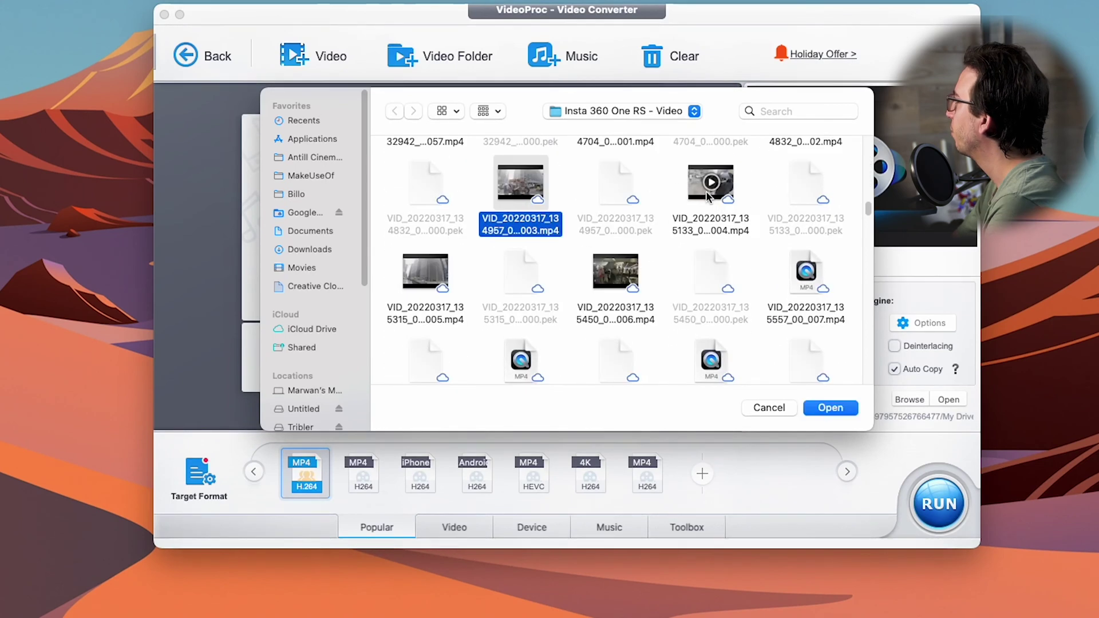
pyautogui.keyDown('super'); pyautogui.click(692, 195); pyautogui.keyUp('super')
pyautogui.keyDown('super'); pyautogui.click(425, 271); pyautogui.keyUp('super')
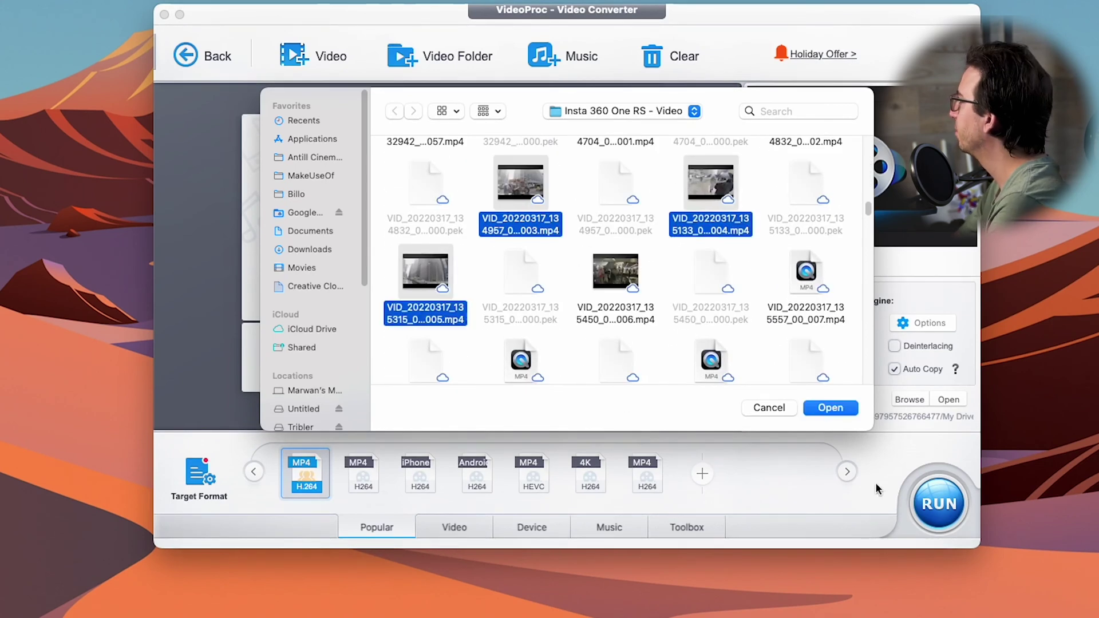
pyautogui.click(848, 409)
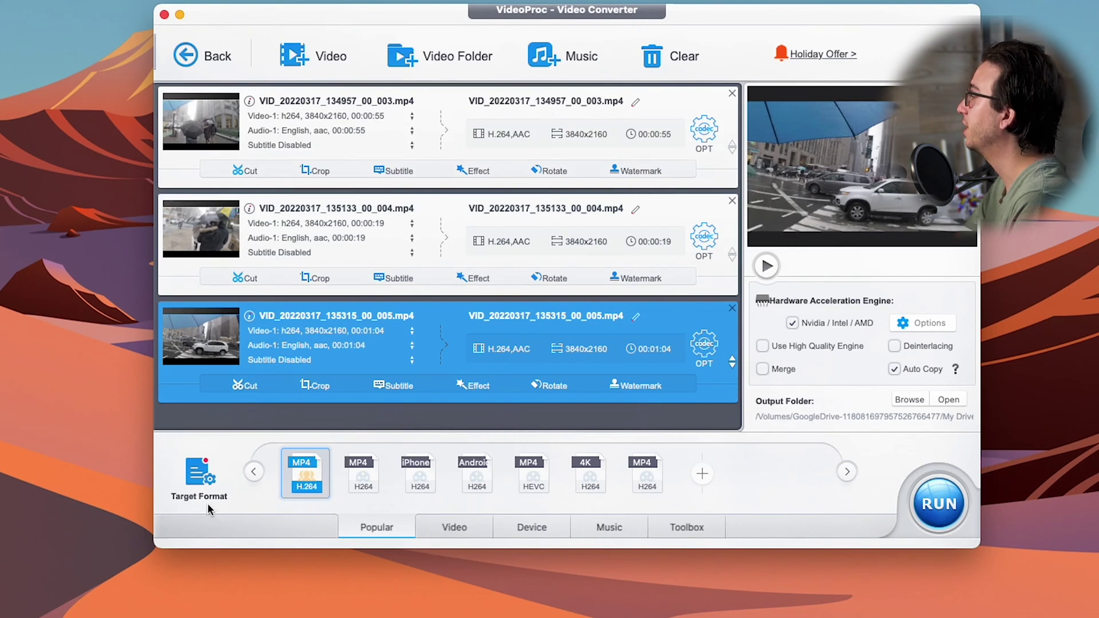
# - Inspect the MP4 H.264 output profile settings and close them unchanged
pyautogui.moveTo(303, 493)
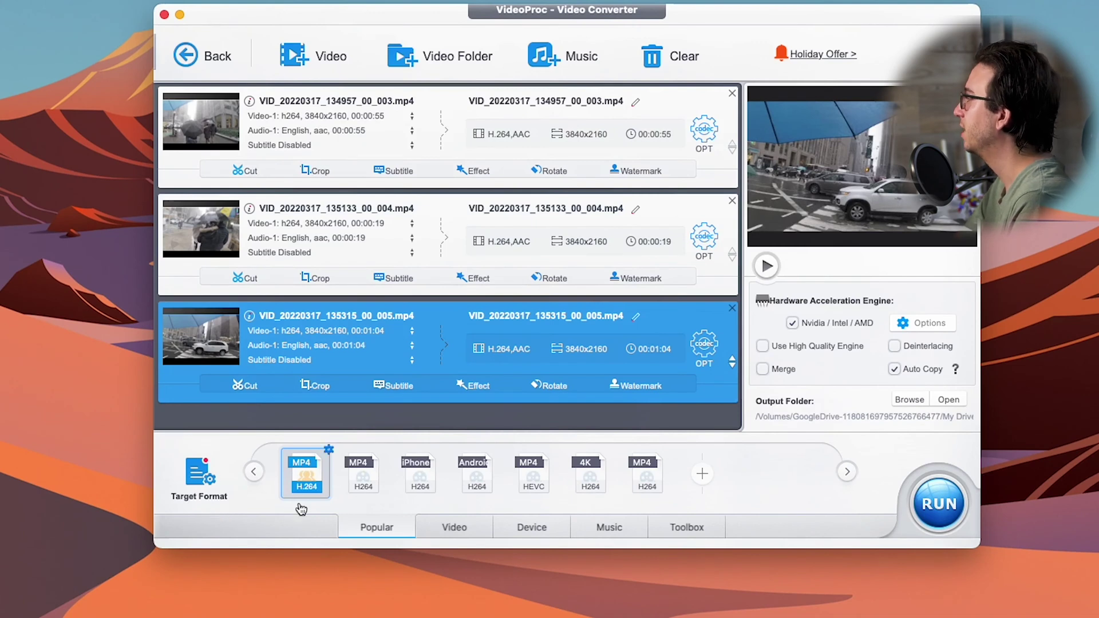
pyautogui.click(329, 451)
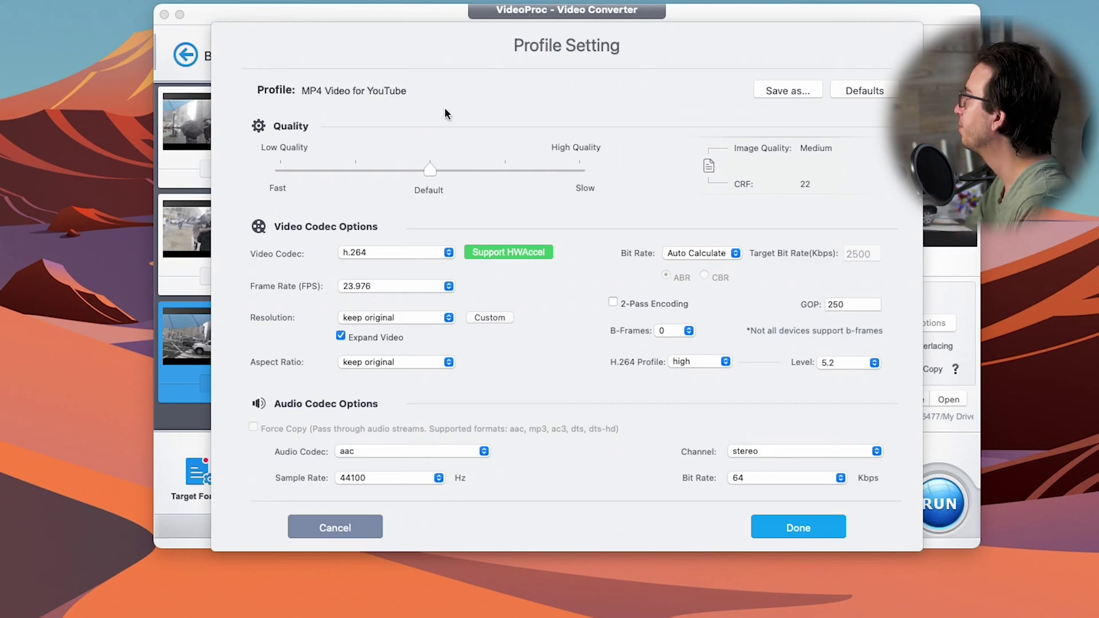
pyautogui.click(362, 530)
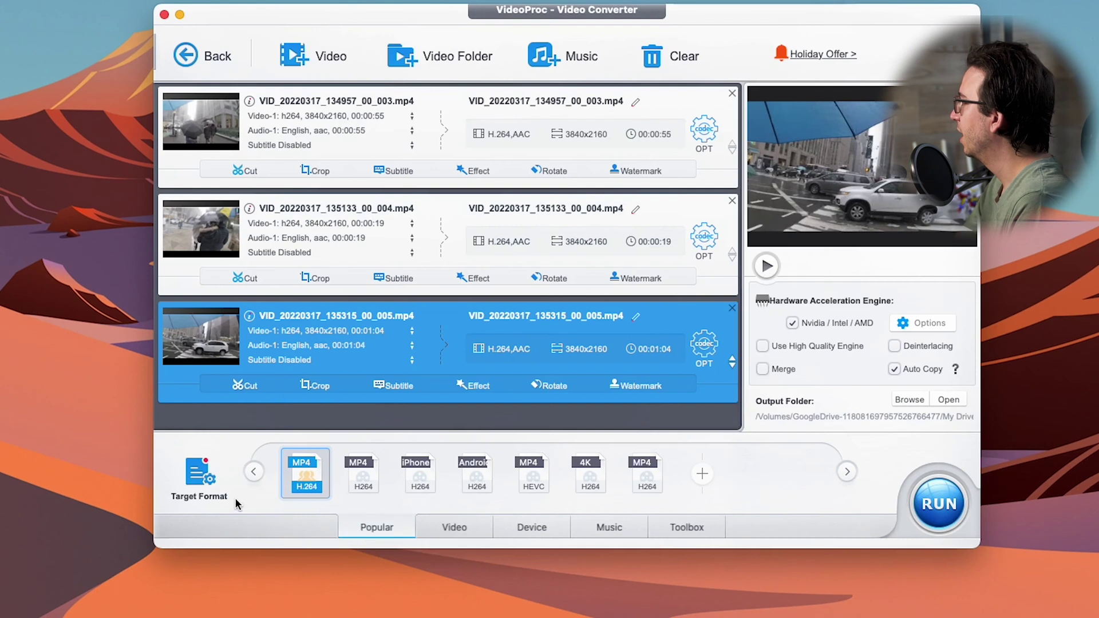
# - Browse the Target Format list without choosing, then open Crop for the 003 clip
pyautogui.click(200, 475)
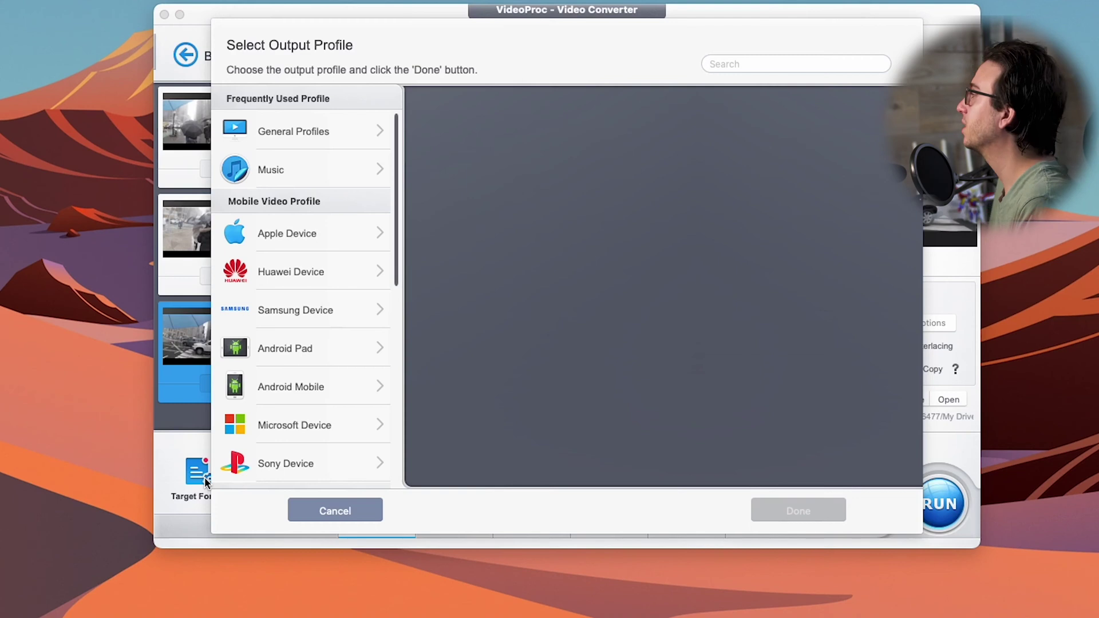
pyautogui.click(396, 189)
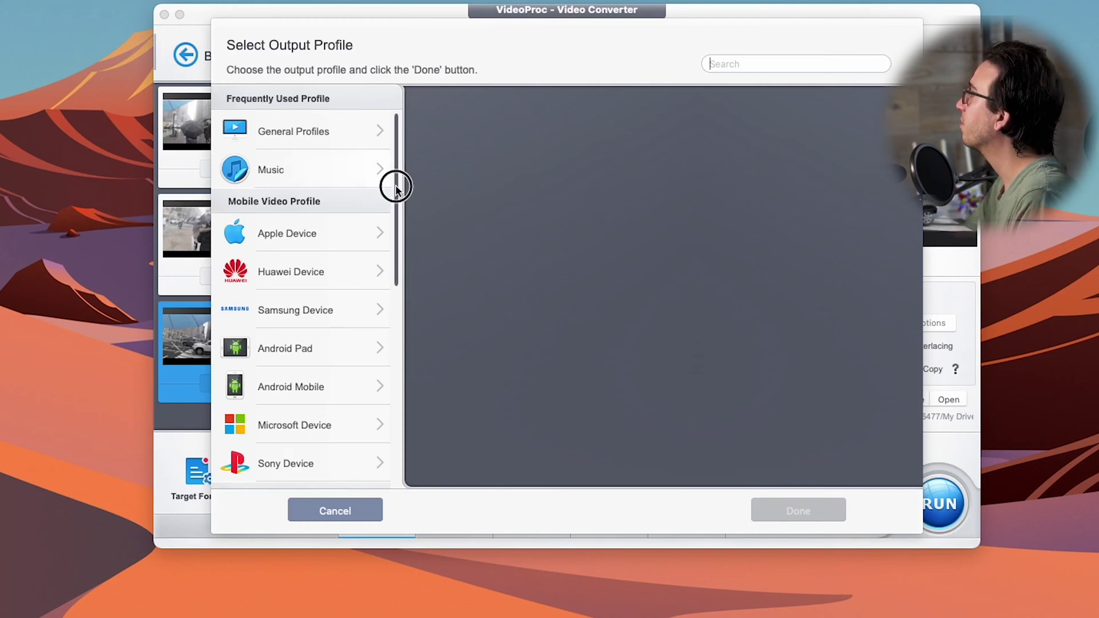
pyautogui.moveTo(396, 189); pyautogui.dragTo(394, 338)
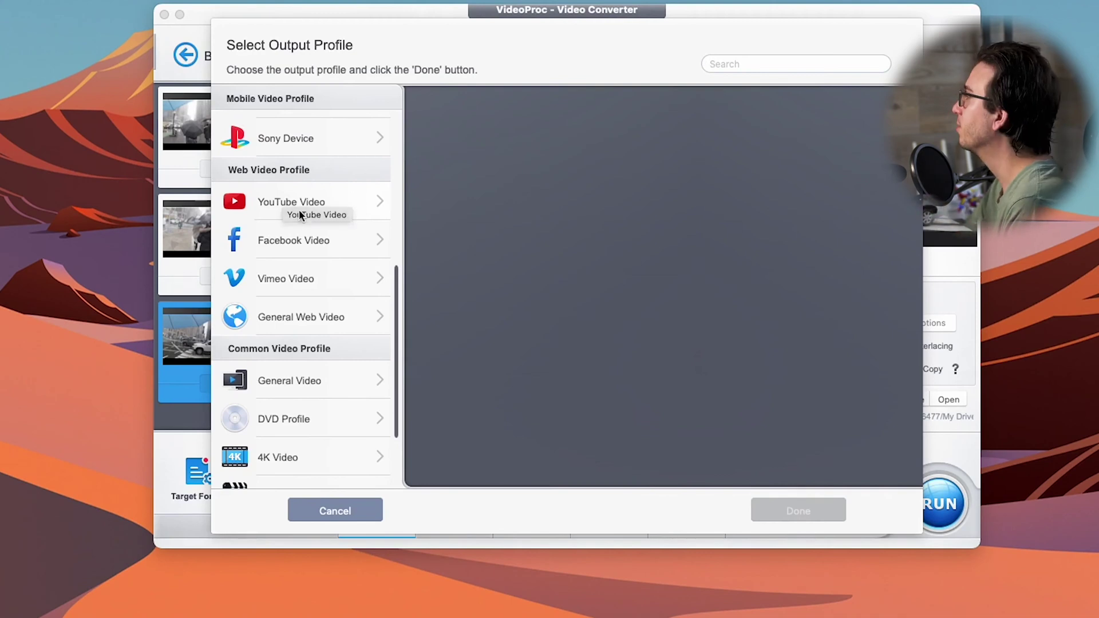
pyautogui.click(349, 516)
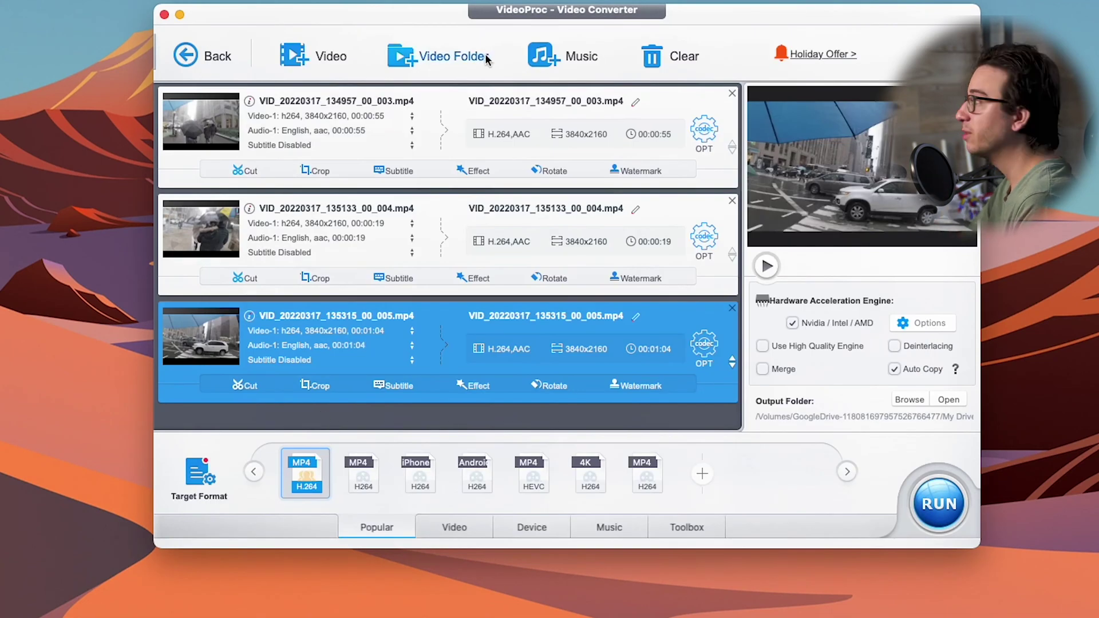
pyautogui.click(316, 171)
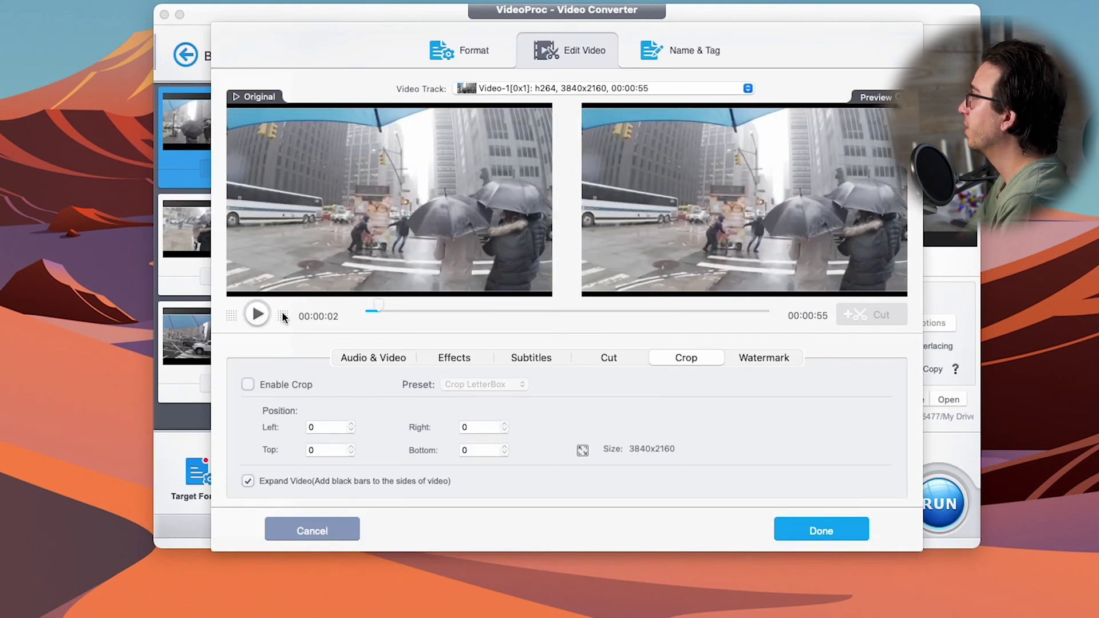
# - Scrub the 003 clip preview to 00:00:20 and browse the watermark and audio/video sections
pyautogui.moveTo(380, 311); pyautogui.dragTo(606, 310)
pyautogui.click(515, 311)
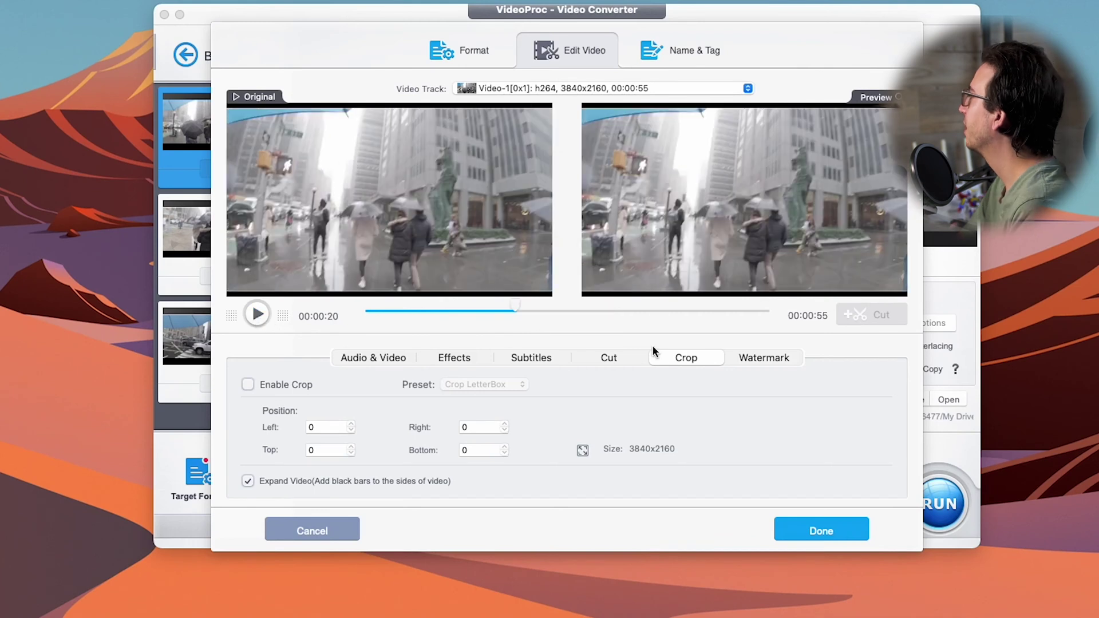
pyautogui.click(756, 367)
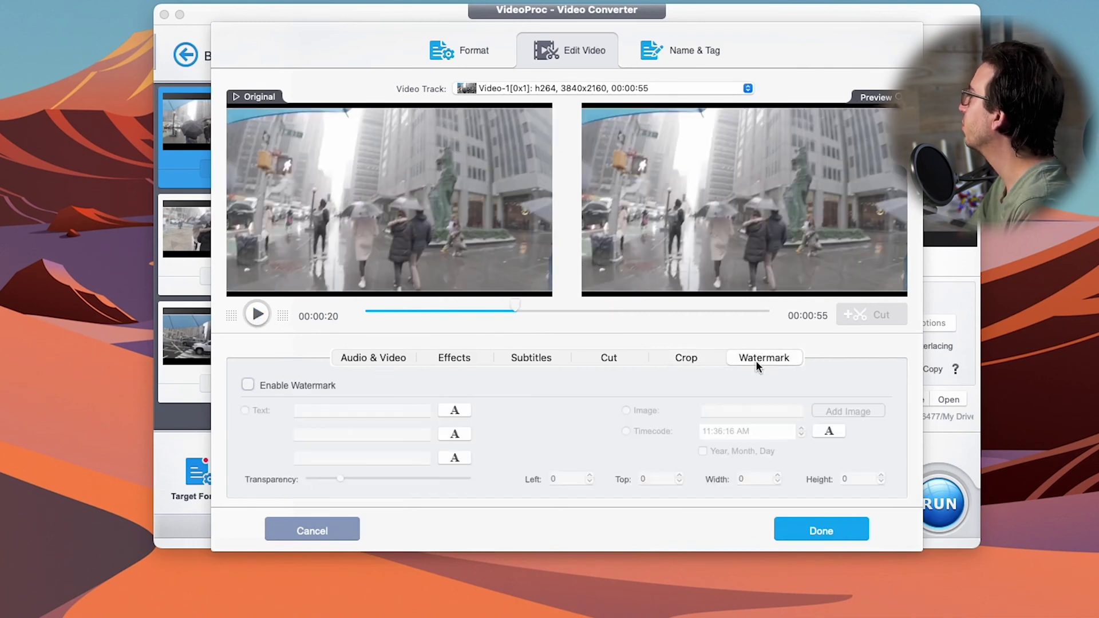
pyautogui.click(620, 357)
pyautogui.click(533, 358)
pyautogui.click(457, 357)
pyautogui.click(396, 356)
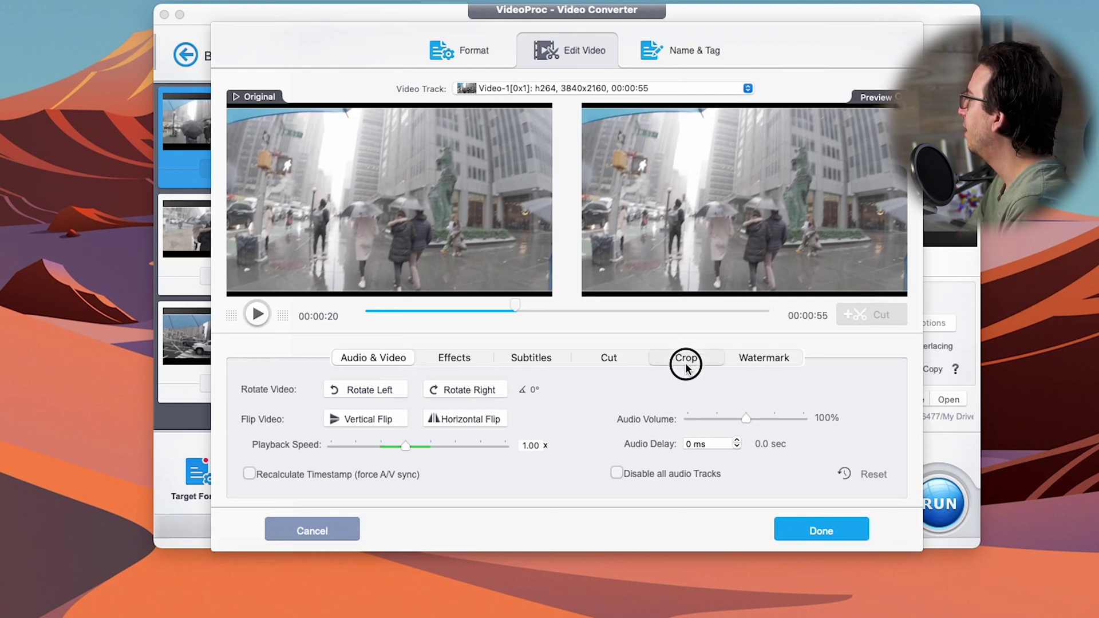
# - Trim the clip to 00:00:10–00:00:37 and cut it as Clip 1, back on Crop
pyautogui.click(611, 357)
pyautogui.moveTo(727, 318); pyautogui.dragTo(644, 323)
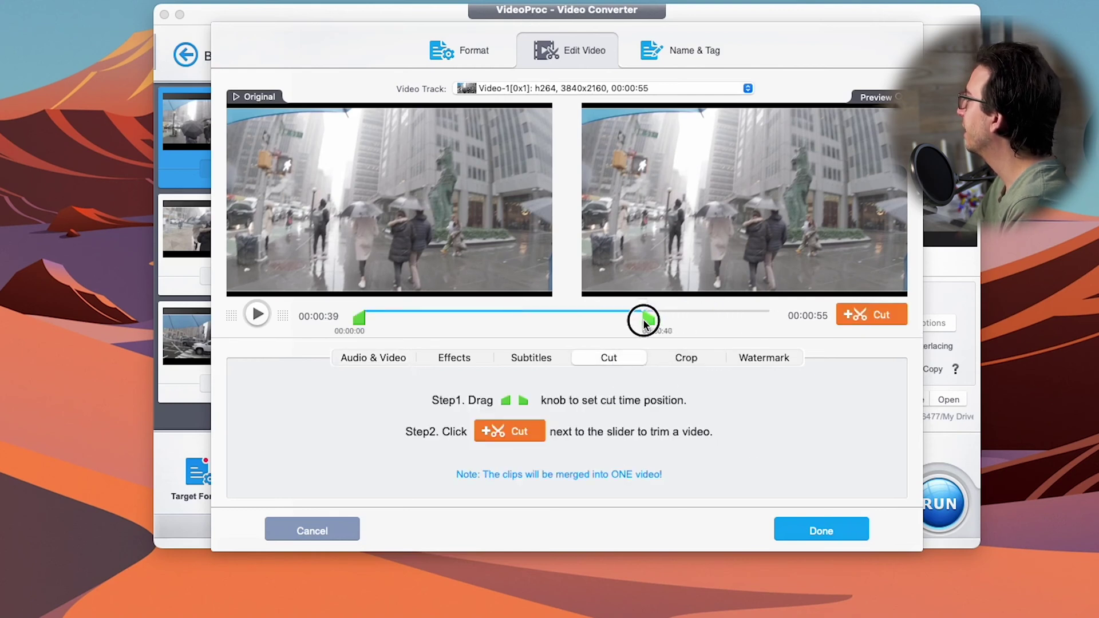
pyautogui.moveTo(359, 319); pyautogui.dragTo(437, 330)
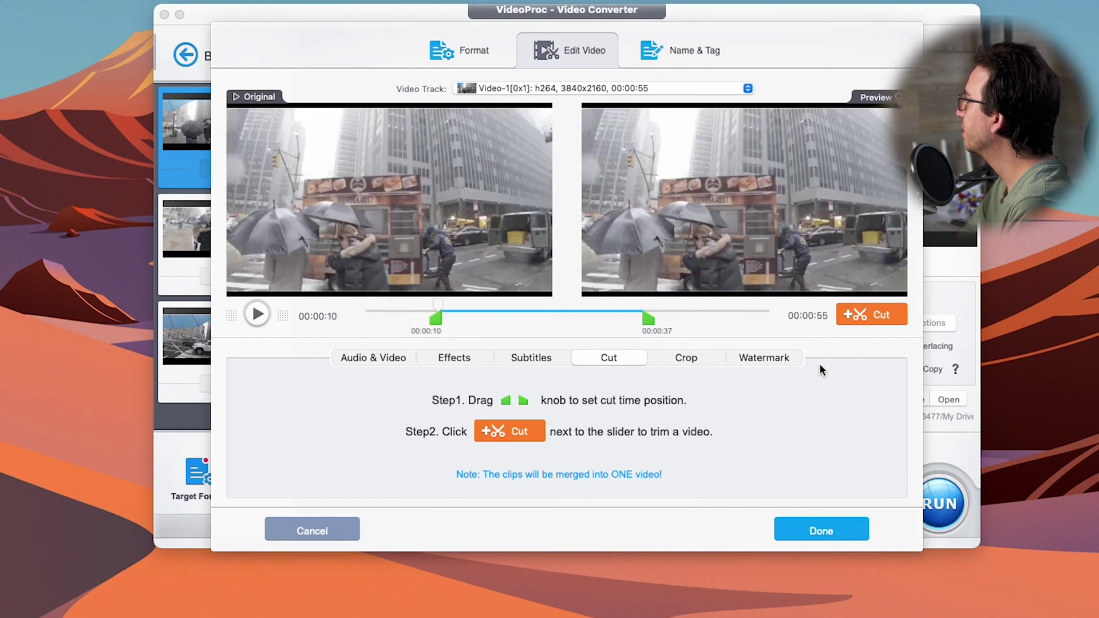
pyautogui.click(874, 319)
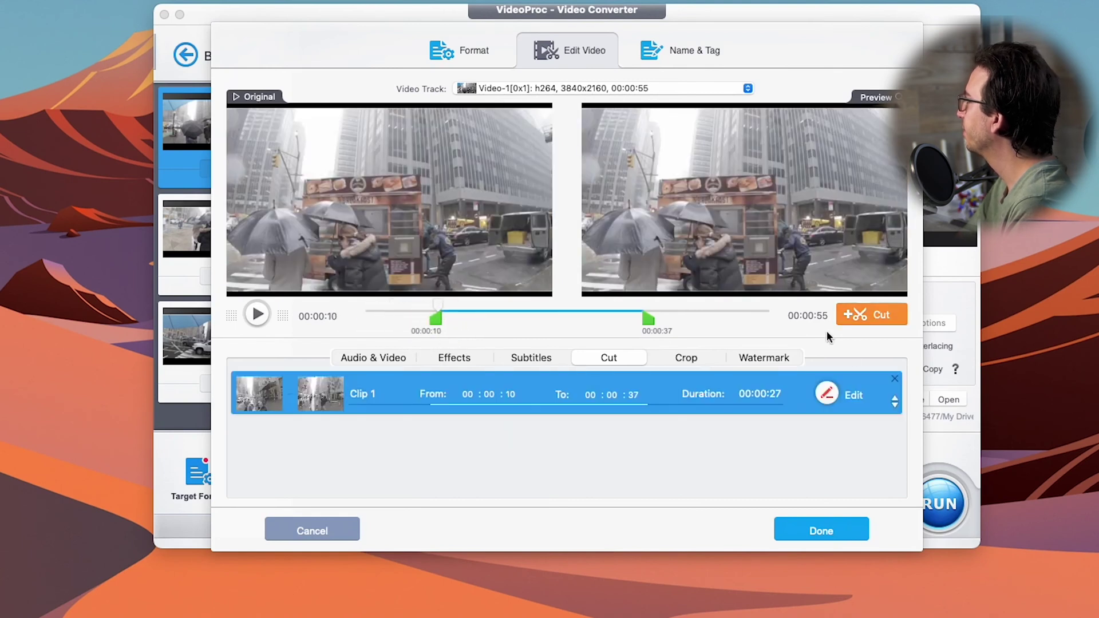
pyautogui.click(690, 359)
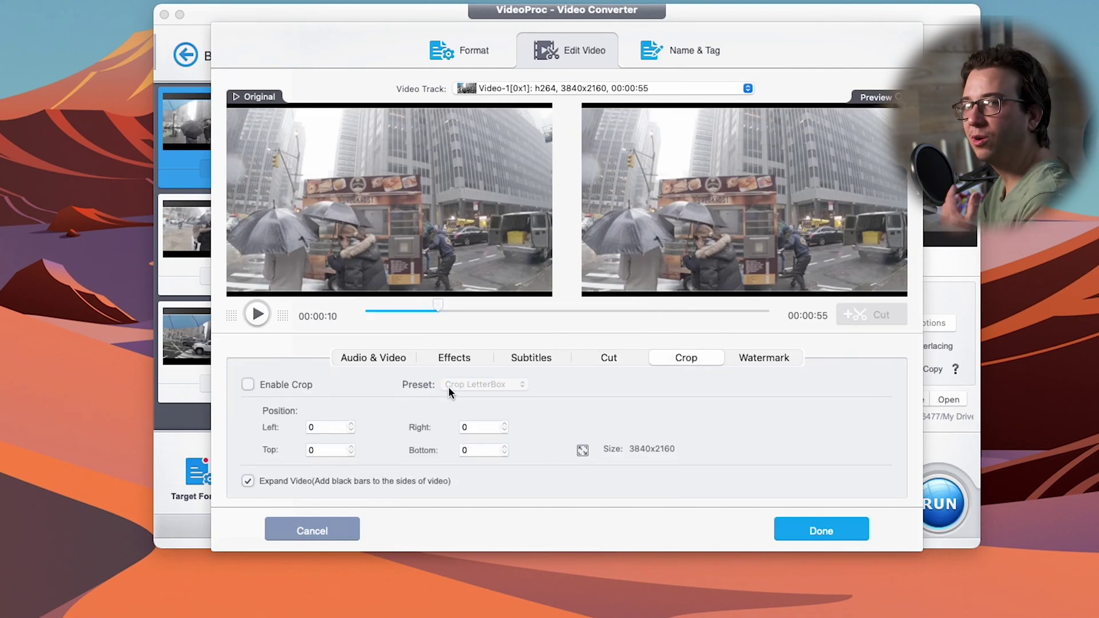
# - Enable cropping on the 003 clip and pick the Free crop preset
pyautogui.click(293, 385)
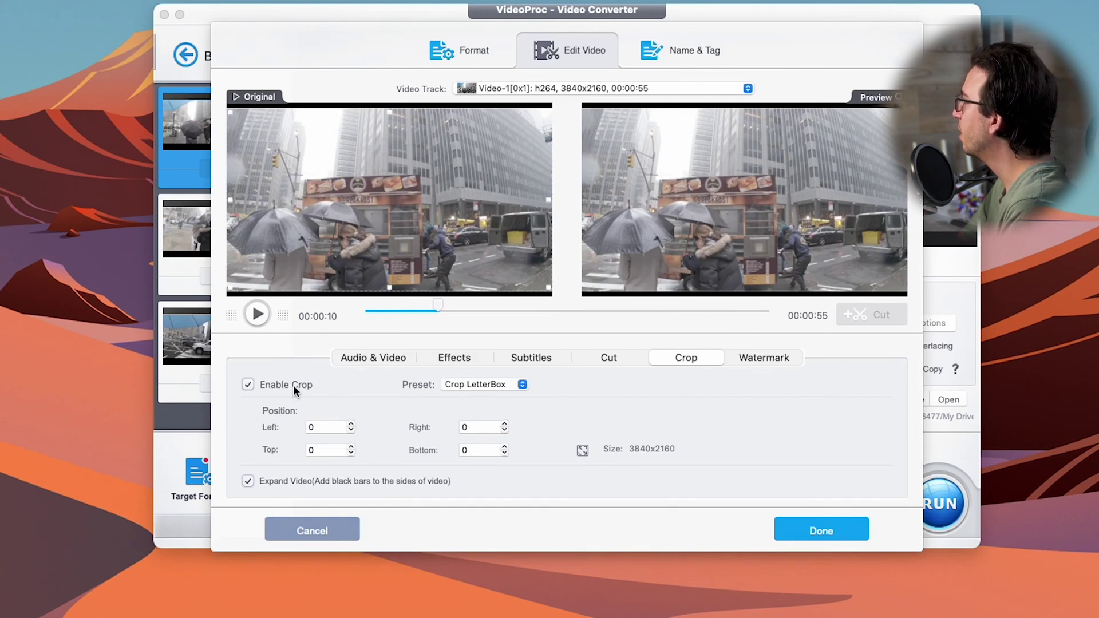
pyautogui.click(516, 384)
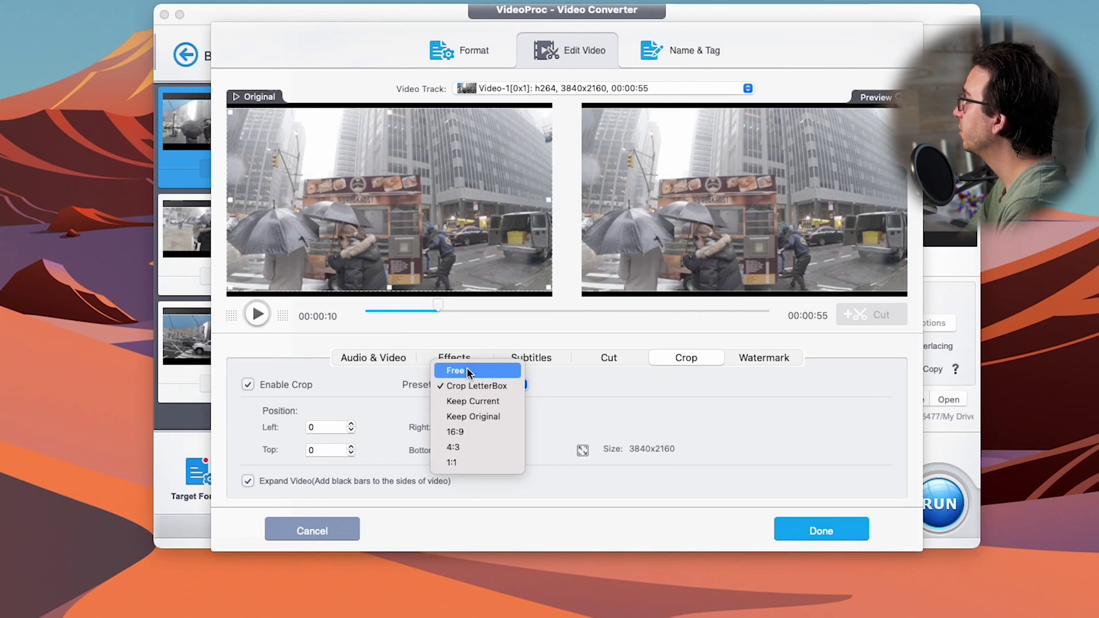
pyautogui.click(589, 393)
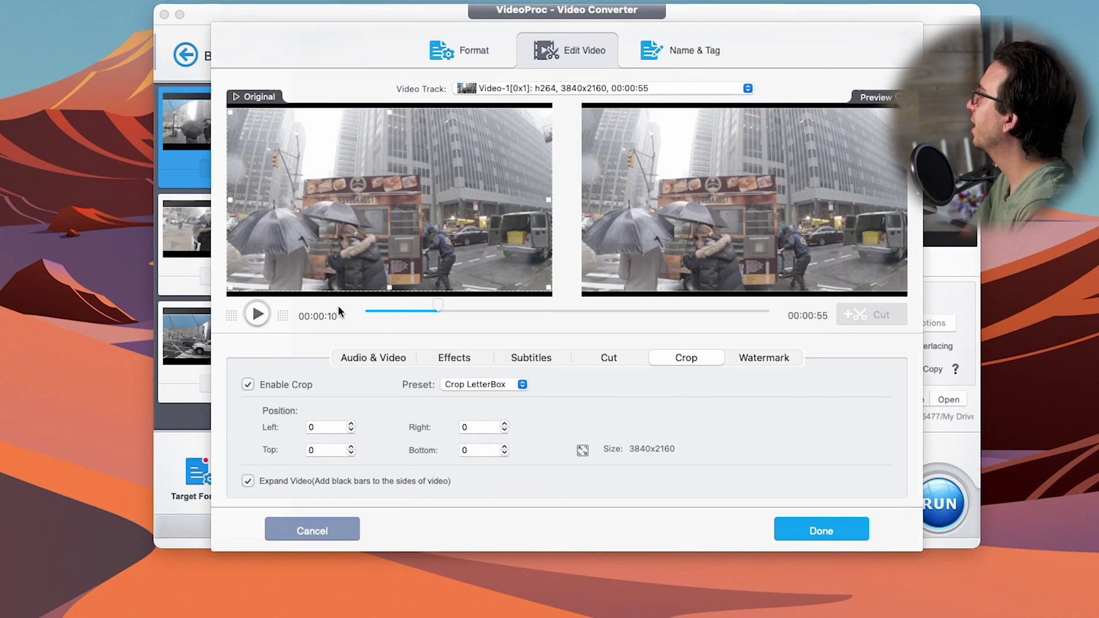
pyautogui.click(504, 385)
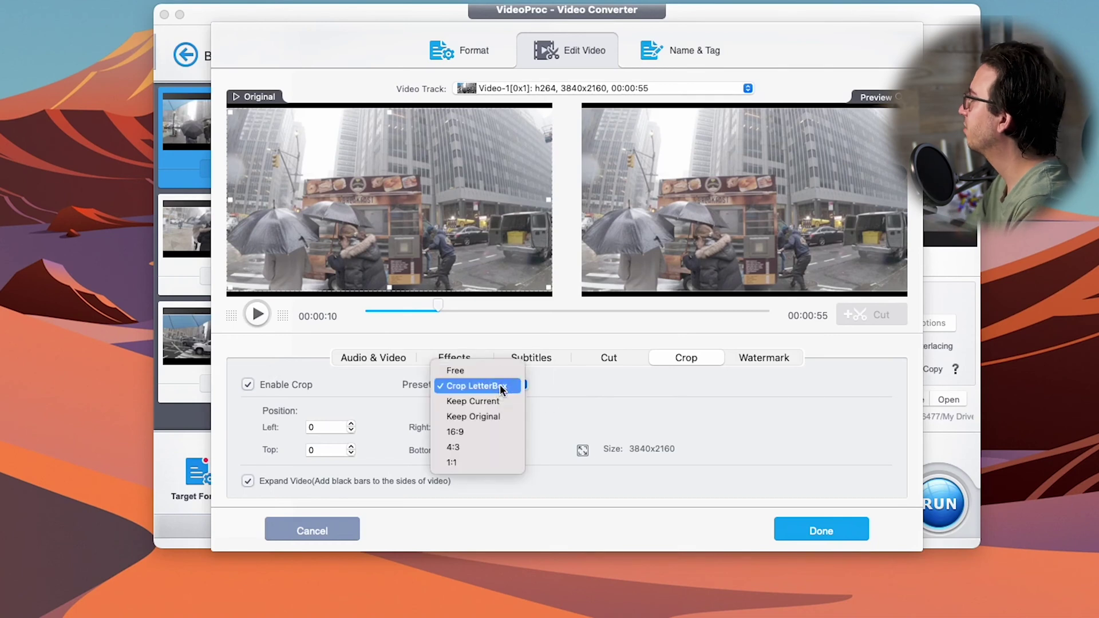
pyautogui.click(473, 371)
# - Drag the crop edges into a 1157×2160 vertical strip at left 296 and apply it
pyautogui.moveTo(548, 204); pyautogui.dragTo(385, 201)
pyautogui.moveTo(232, 201); pyautogui.dragTo(270, 203)
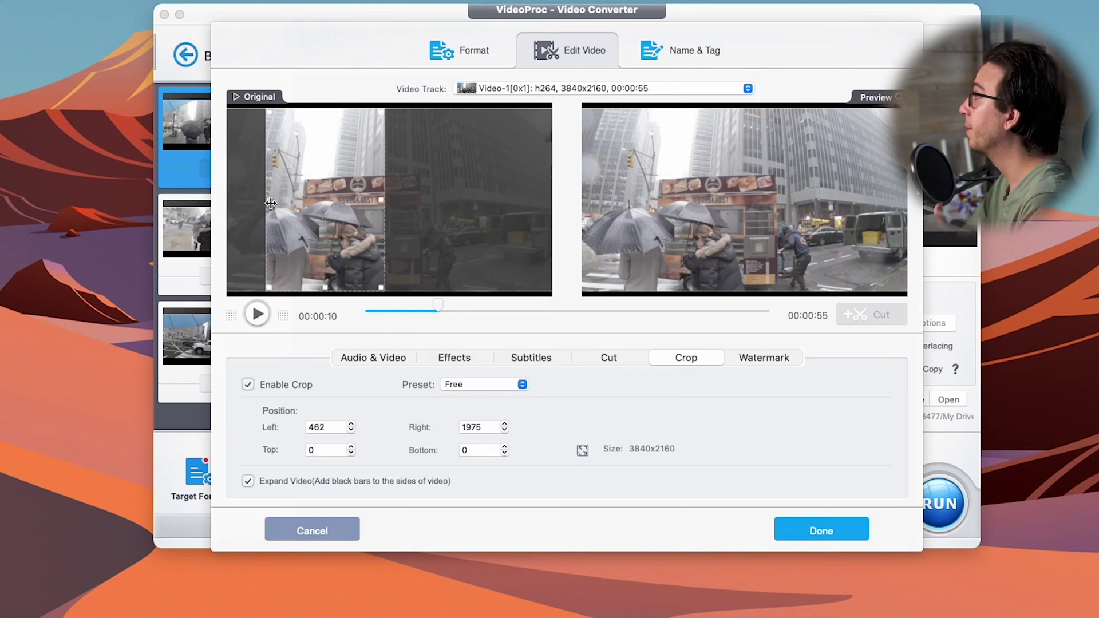
pyautogui.moveTo(270, 203); pyautogui.dragTo(256, 197)
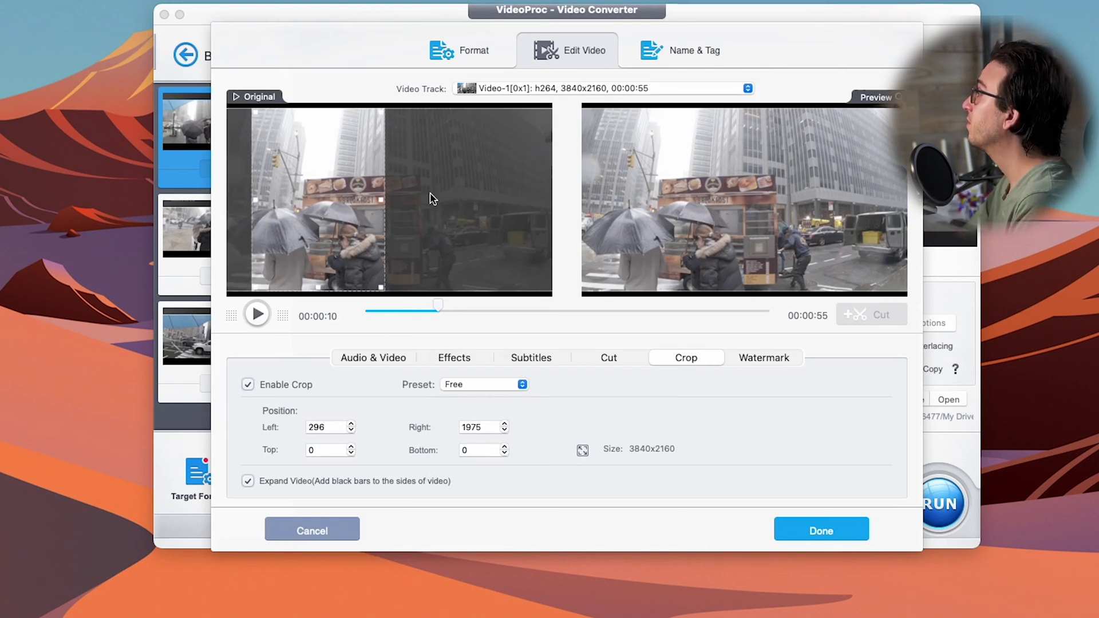
pyautogui.moveTo(386, 201); pyautogui.dragTo(409, 202)
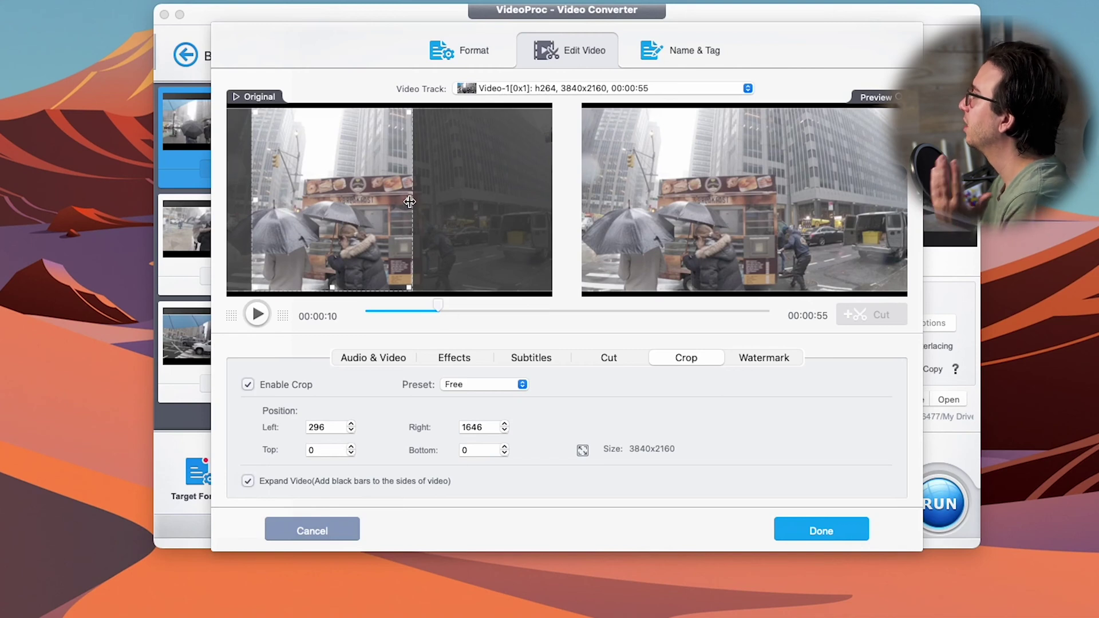
pyautogui.moveTo(410, 203); pyautogui.dragTo(354, 210)
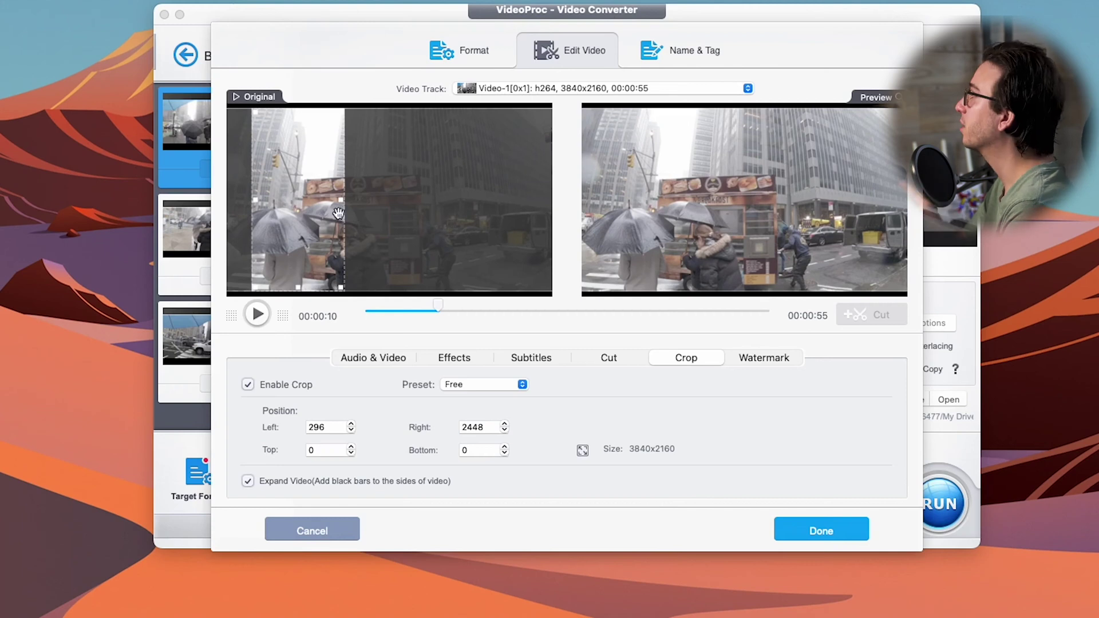
pyautogui.moveTo(342, 204); pyautogui.dragTo(348, 204)
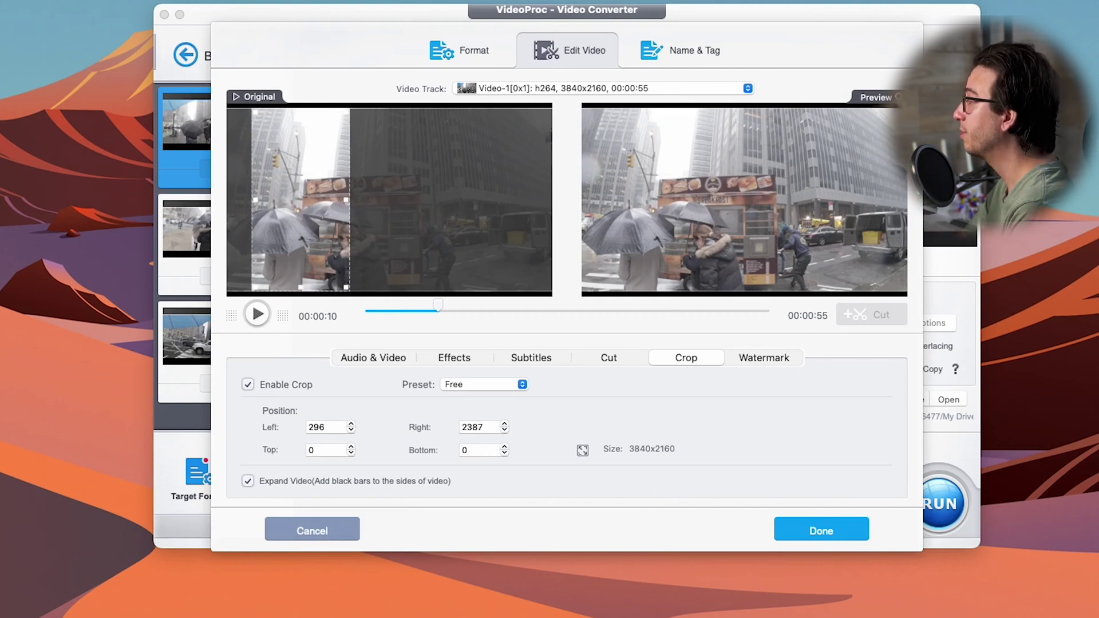
pyautogui.click(826, 535)
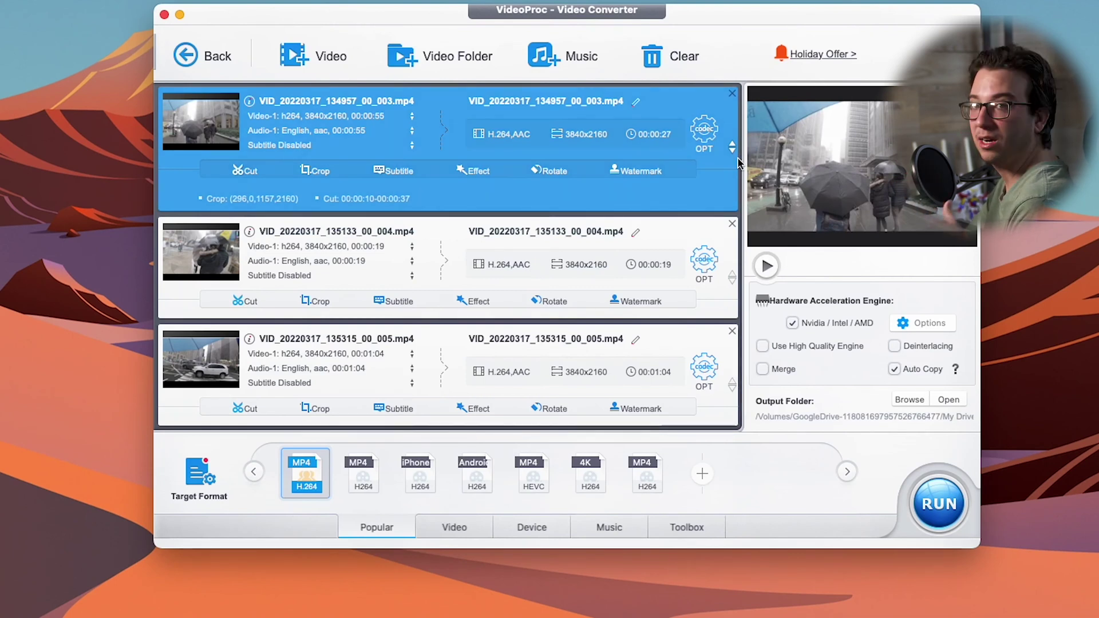
# - Set a custom 2160x3840 output resolution on the first clip and apply it to all
pyautogui.click(714, 139)
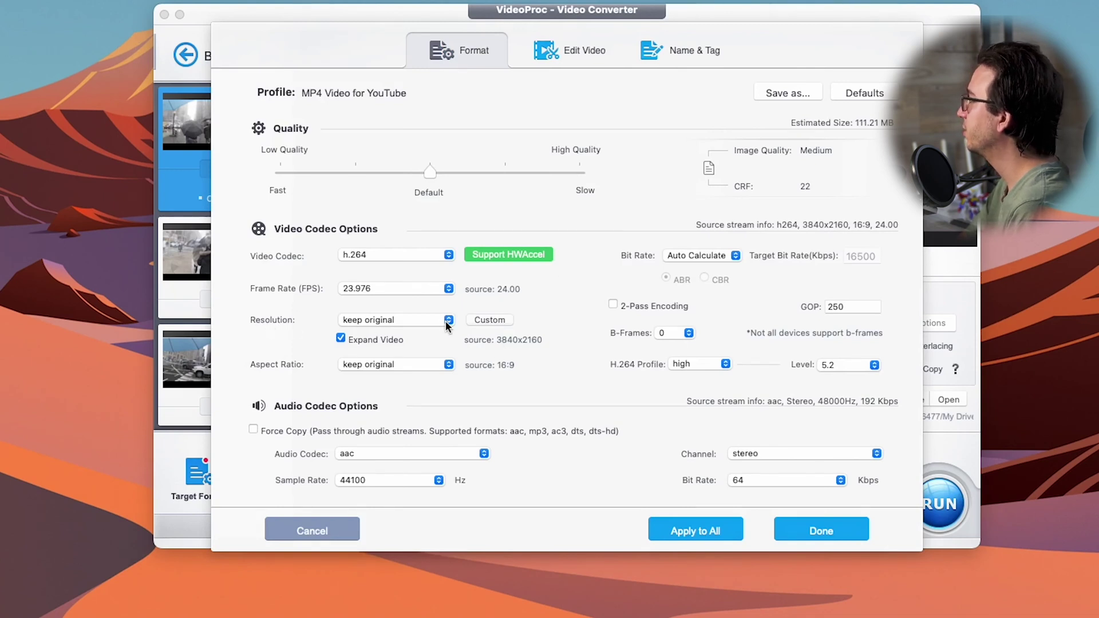
pyautogui.click(495, 321)
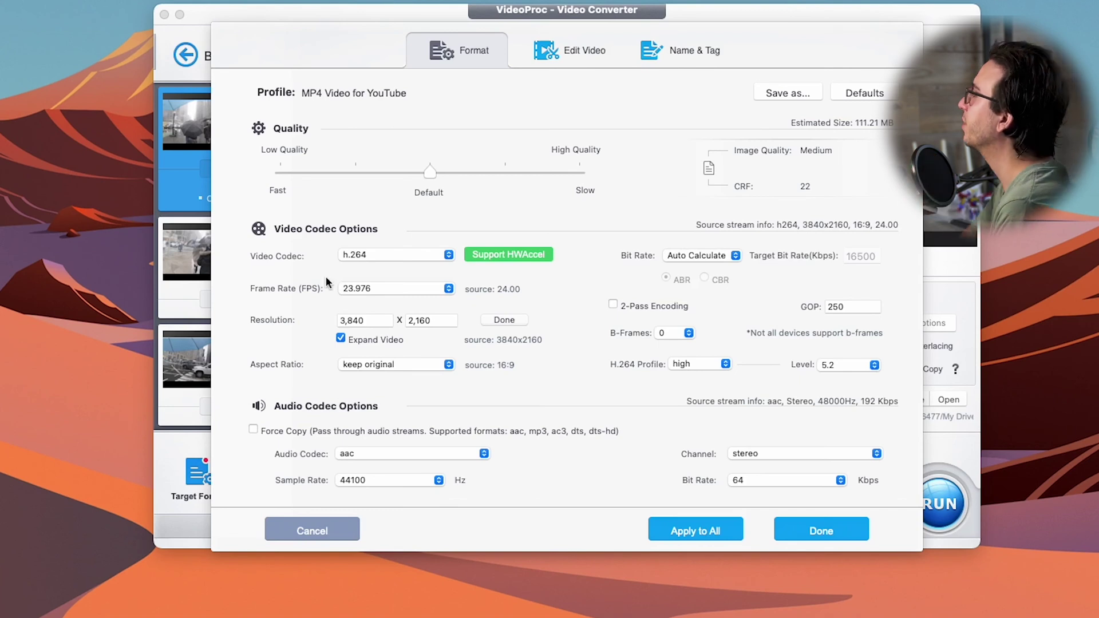
pyautogui.click(365, 324)
pyautogui.write('2,1')
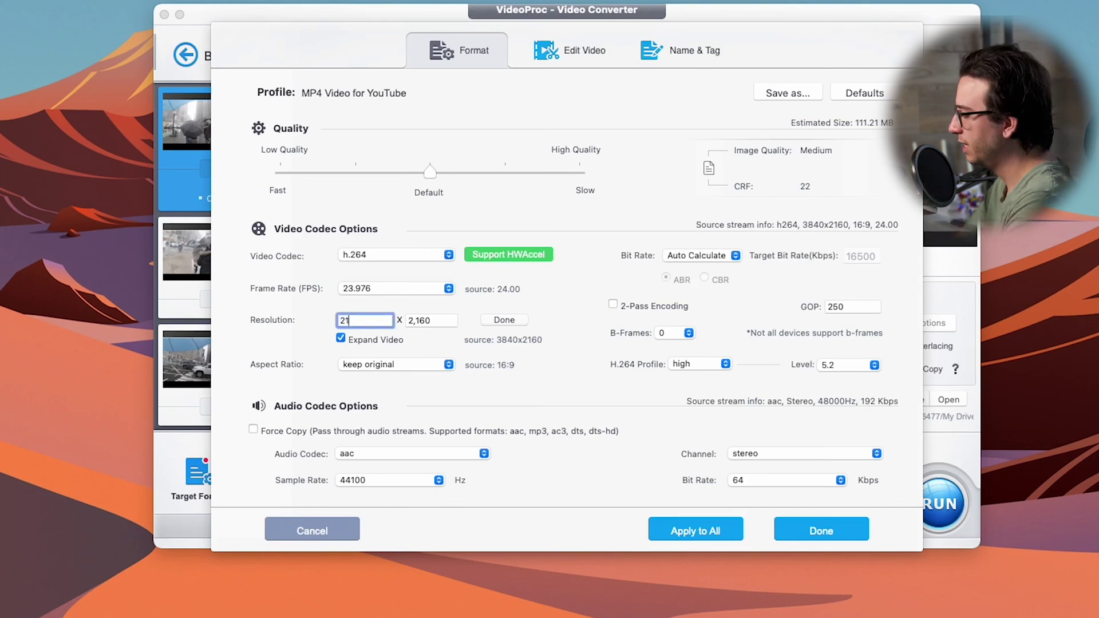
pyautogui.write('60')
pyautogui.press('Return')
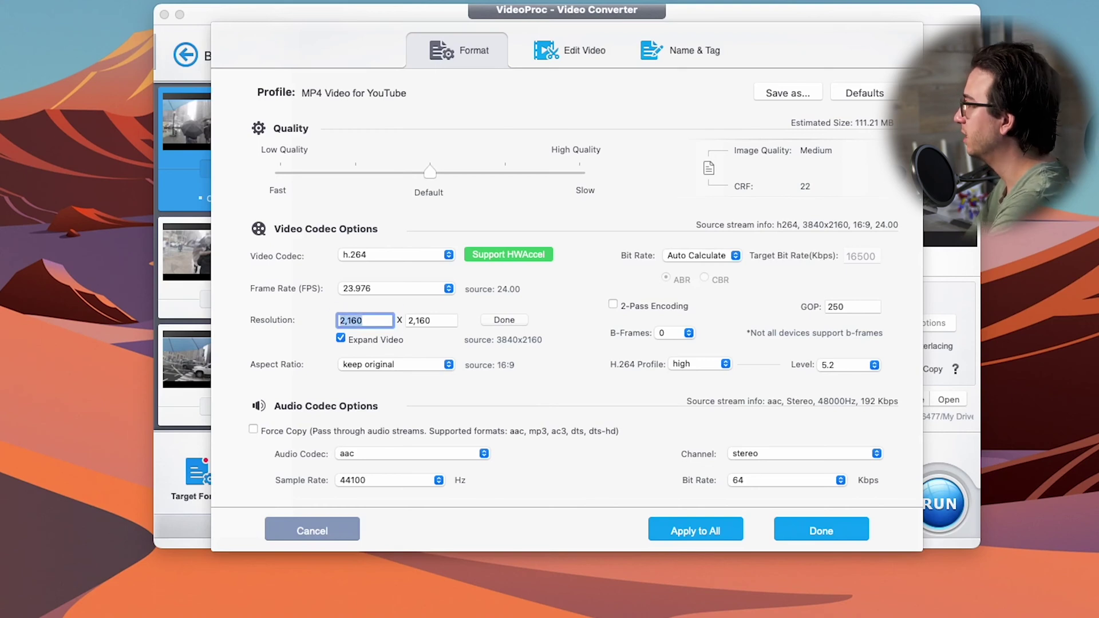
pyautogui.click(432, 320)
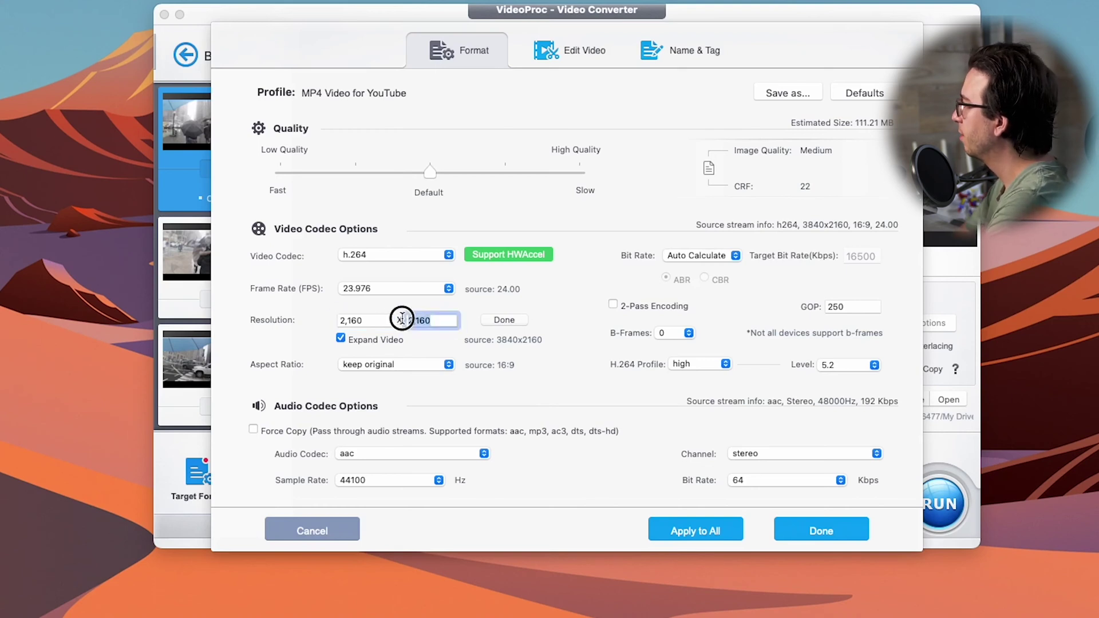
pyautogui.write('3840')
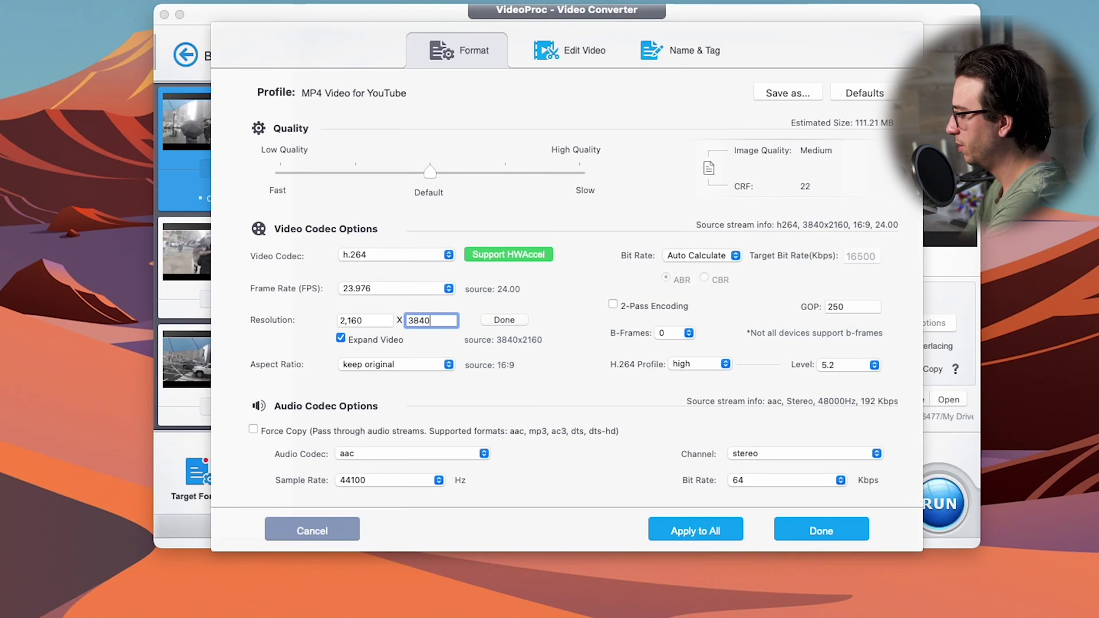
pyautogui.click(704, 527)
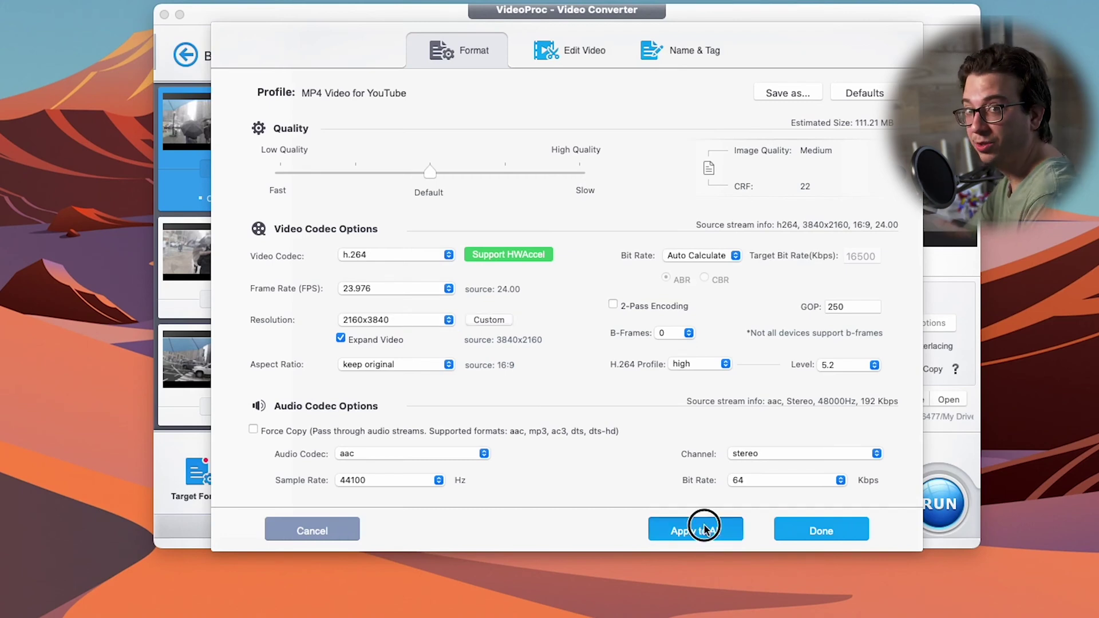
pyautogui.click(703, 527)
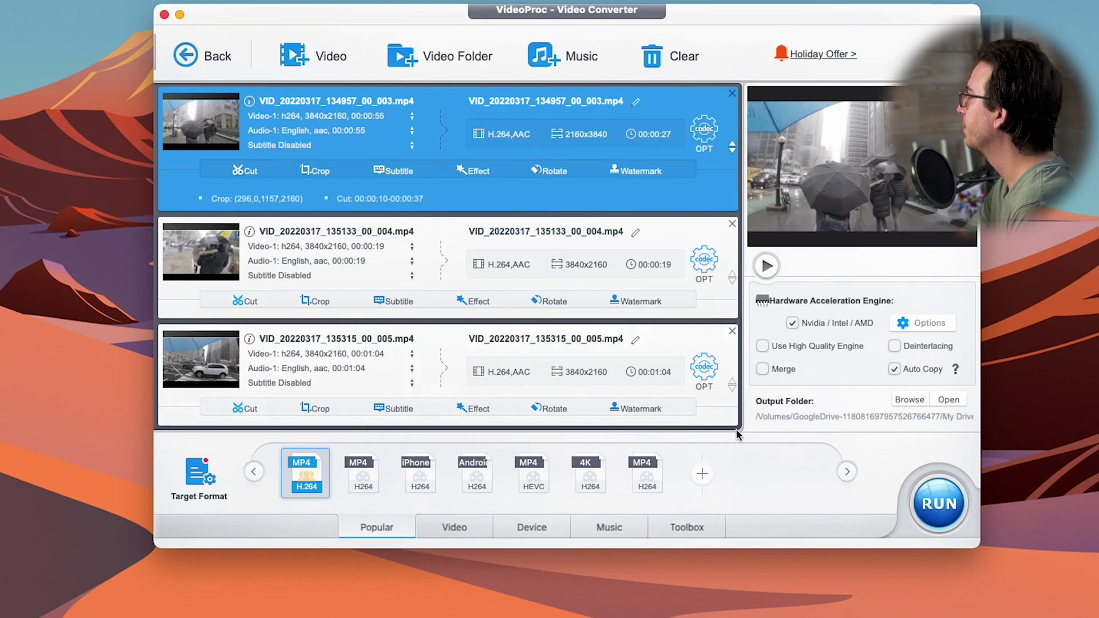
# - Verify the second and third clips' format settings show 2160x3840
pyautogui.click(707, 256)
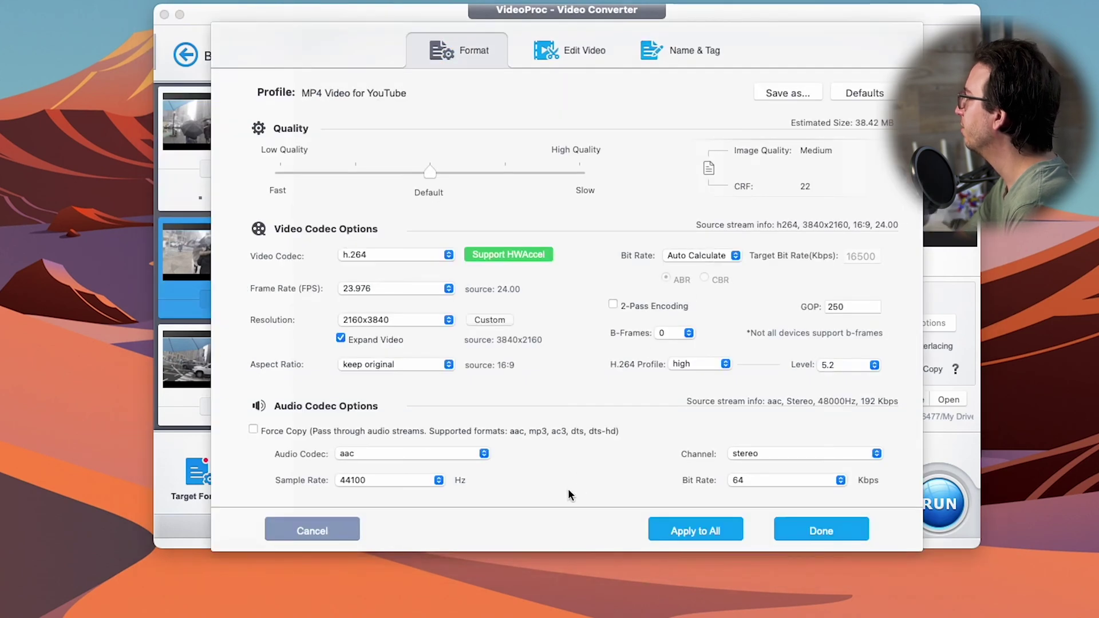
pyautogui.click(801, 534)
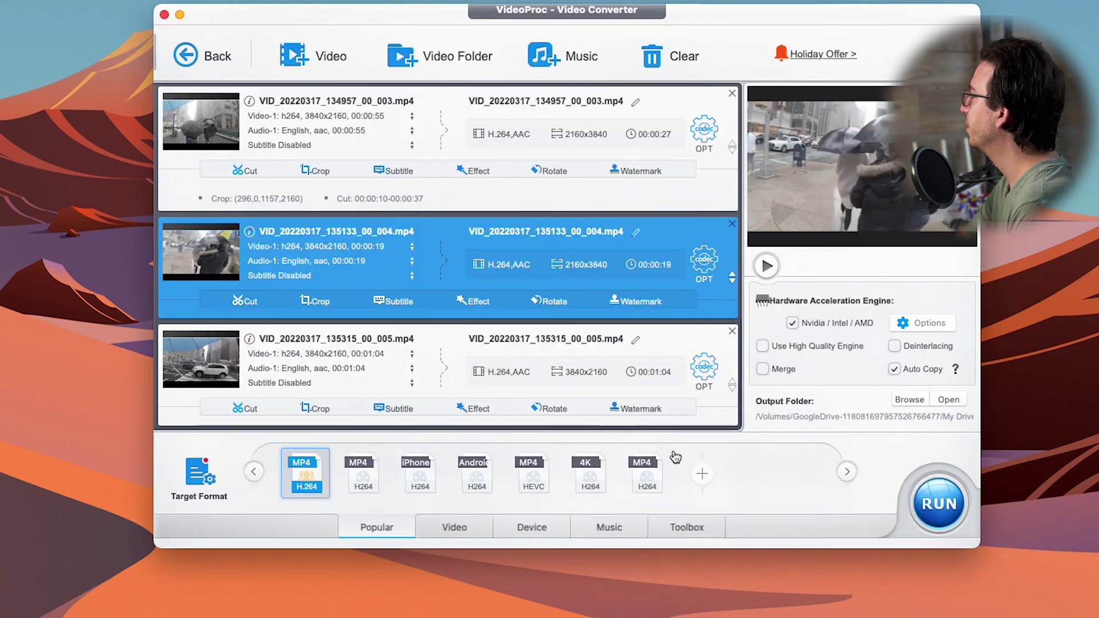
pyautogui.click(699, 369)
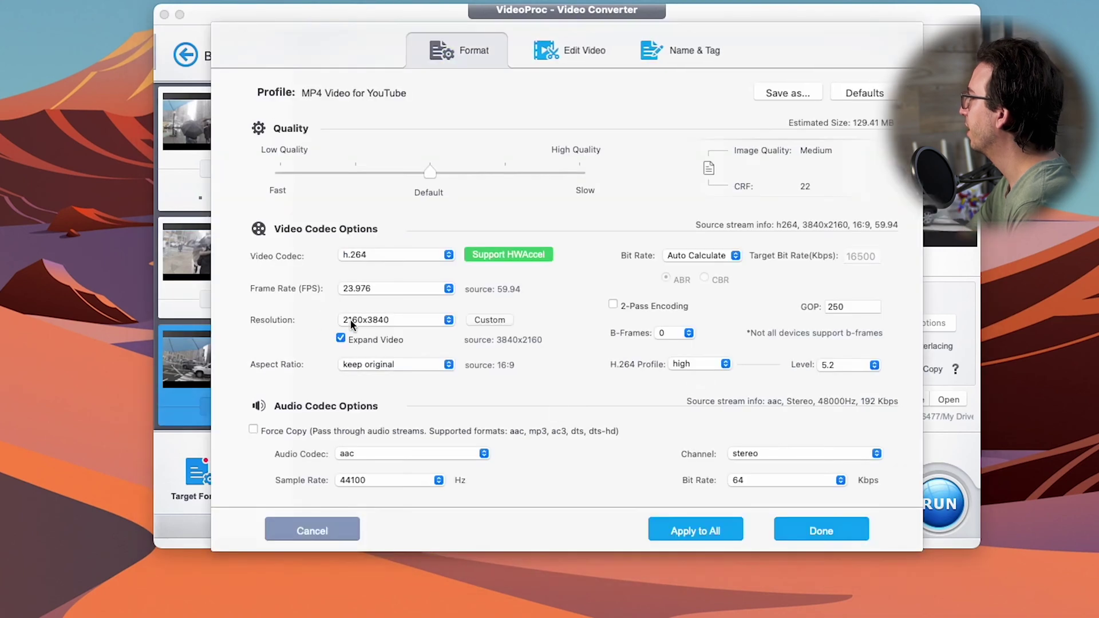
pyautogui.click(835, 533)
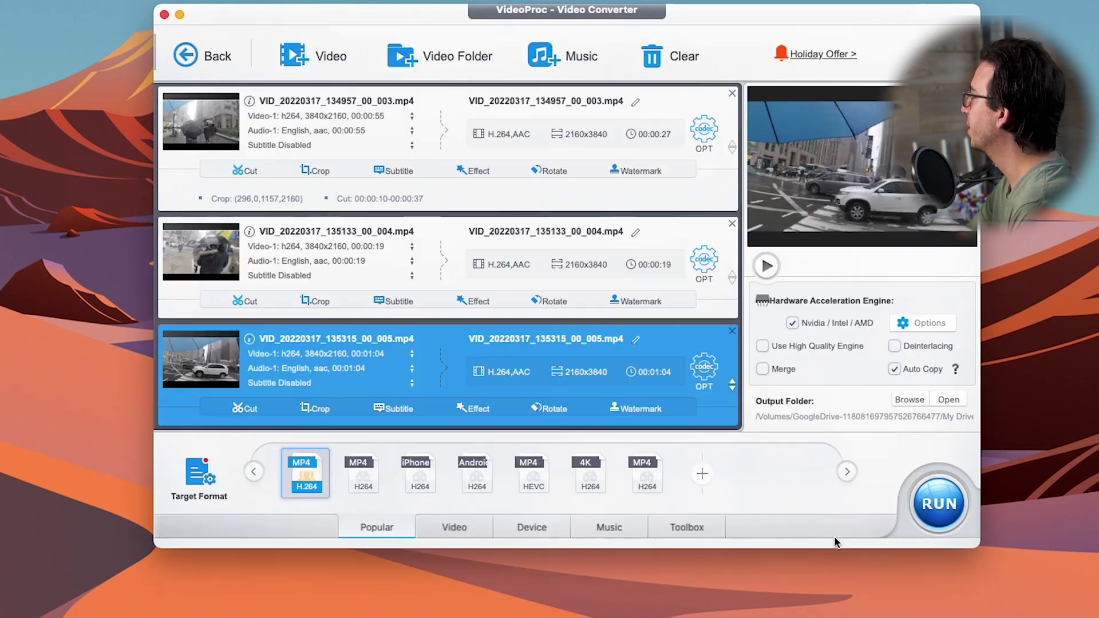
# - Reopen the first clip's crop and try the Original, 1:1 and 4:3 presets
pyautogui.click(317, 170)
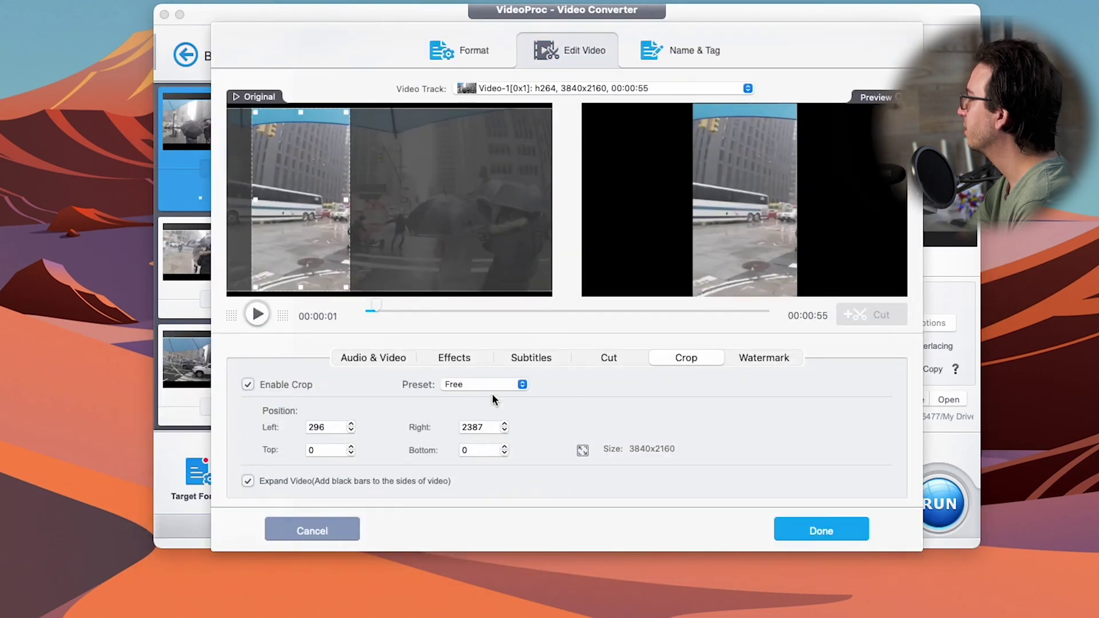
pyautogui.click(491, 386)
pyautogui.click(485, 433)
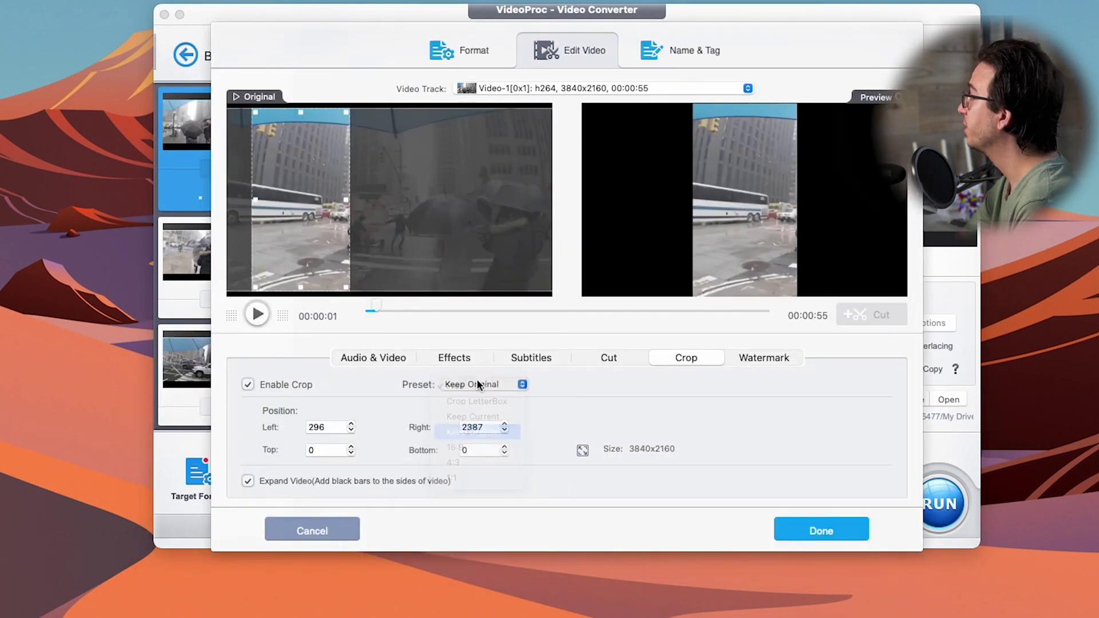
pyautogui.click(483, 383)
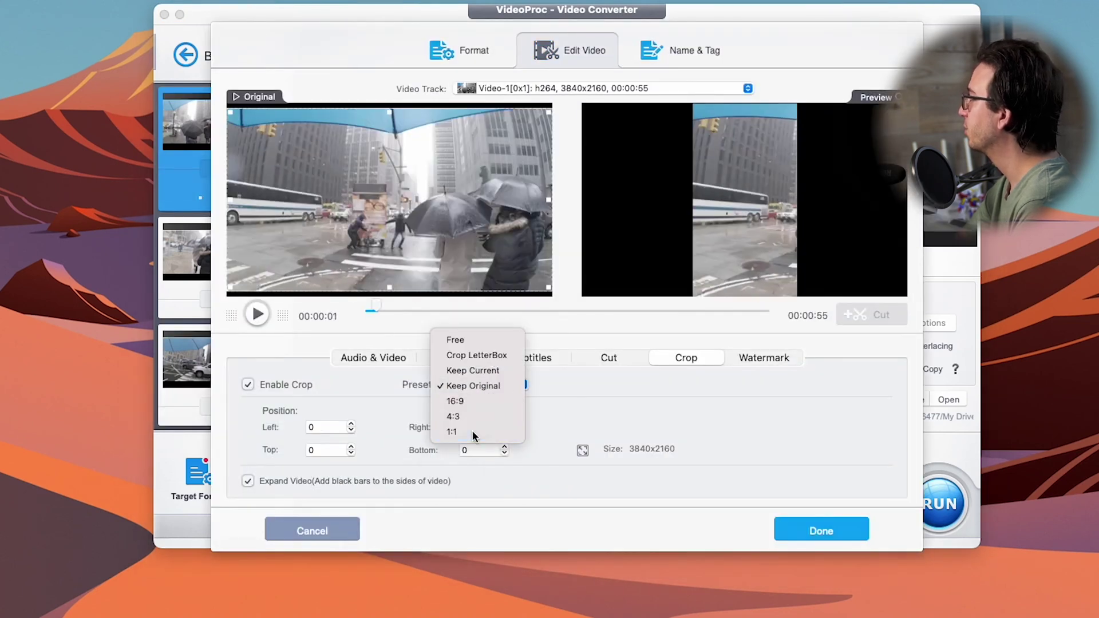
pyautogui.click(471, 430)
pyautogui.click(485, 390)
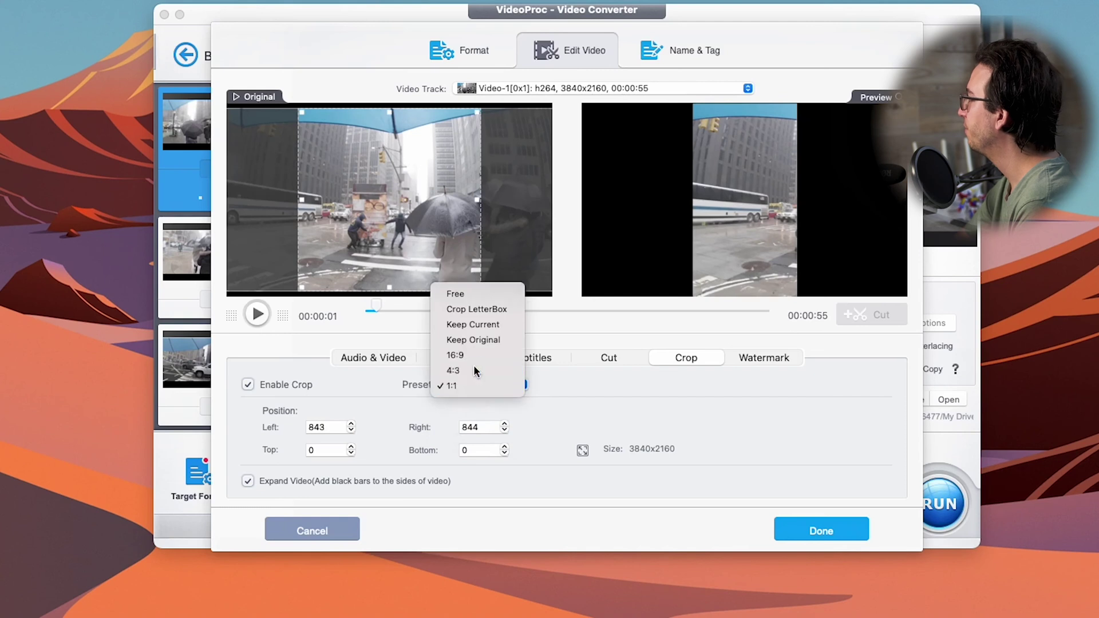
pyautogui.click(473, 367)
# - With Keep Current, centre the 1215×2160 crop box at left 1312 and apply it
pyautogui.click(482, 387)
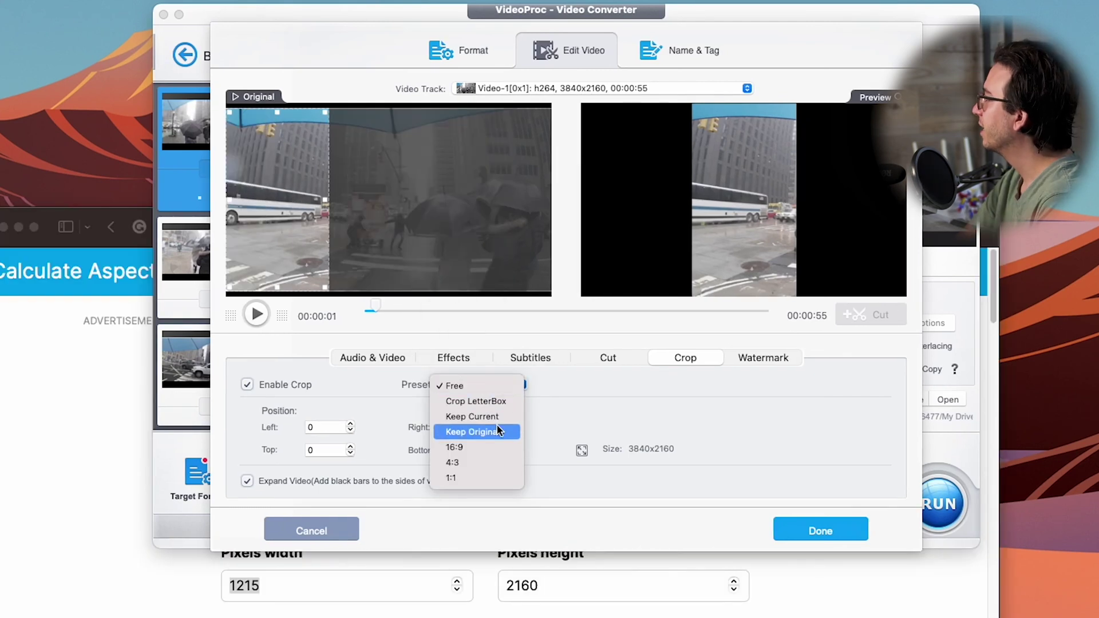
pyautogui.click(496, 417)
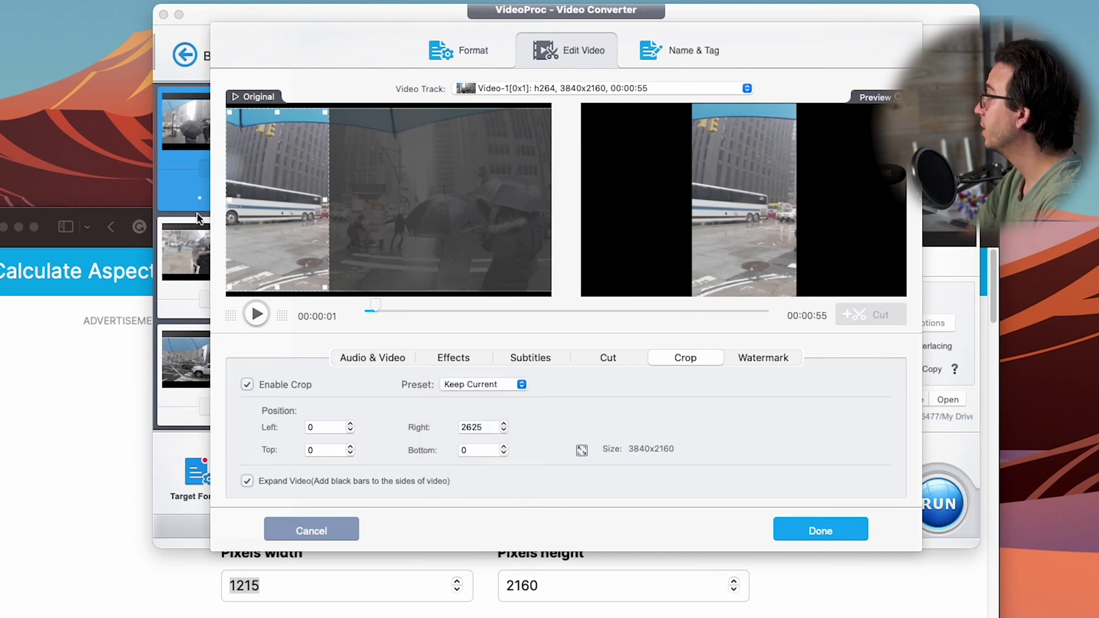
pyautogui.moveTo(283, 214); pyautogui.dragTo(375, 235)
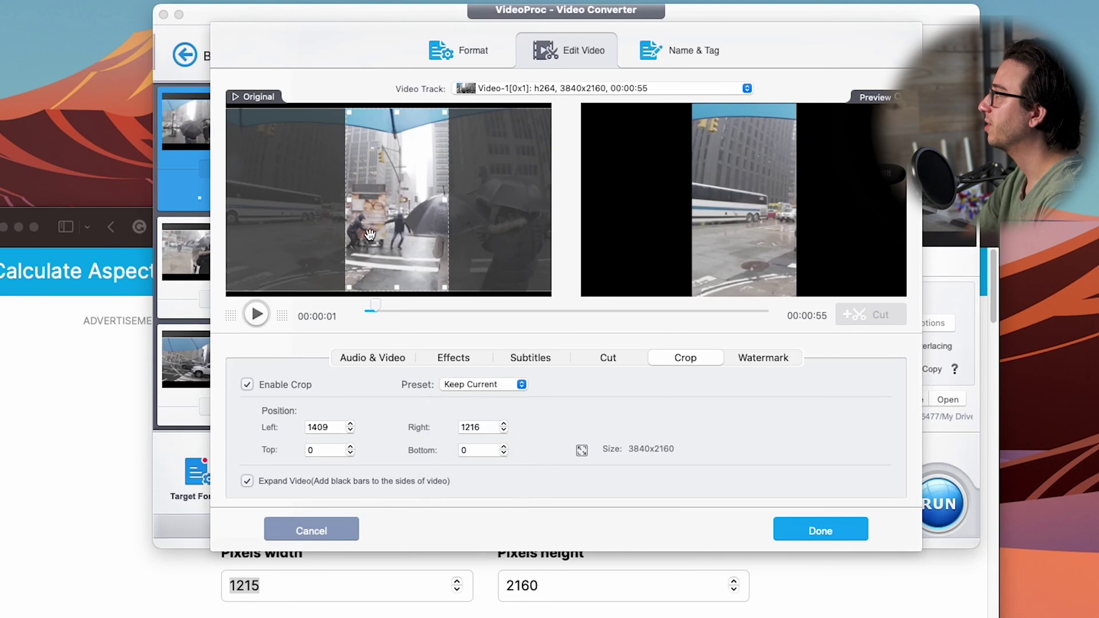
pyautogui.moveTo(400, 218); pyautogui.dragTo(386, 217)
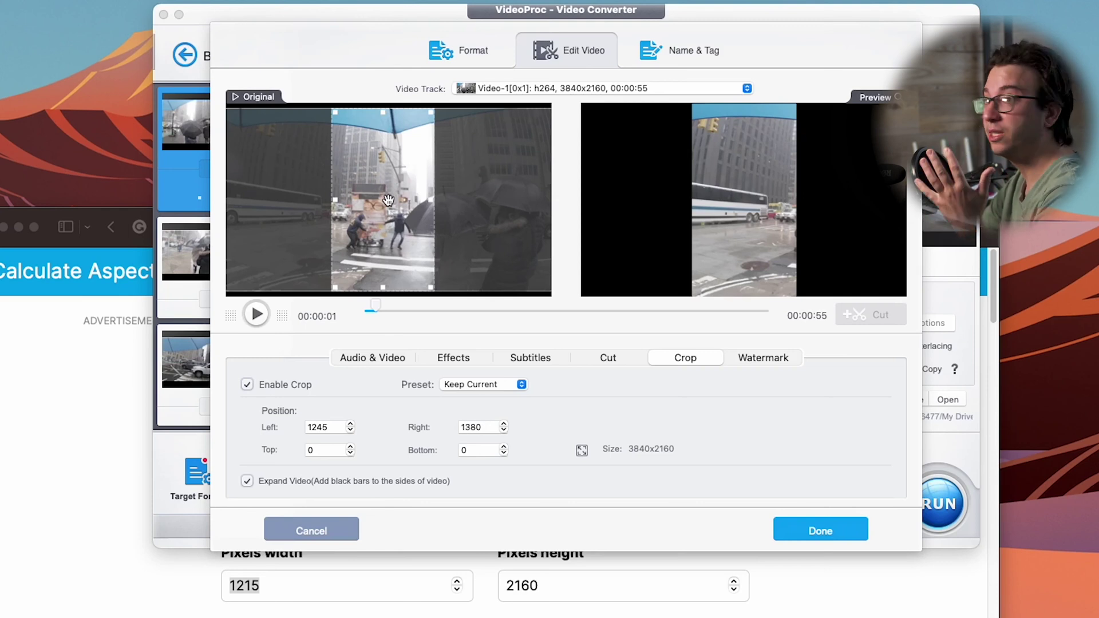
pyautogui.moveTo(388, 199); pyautogui.dragTo(371, 216)
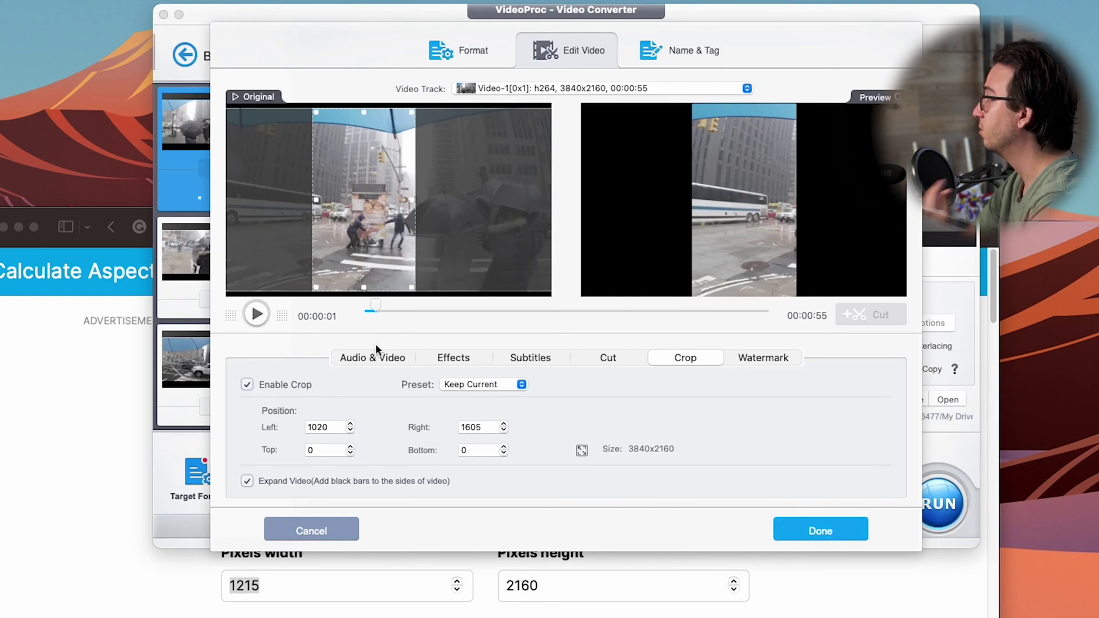
pyautogui.moveTo(341, 202); pyautogui.dragTo(377, 218)
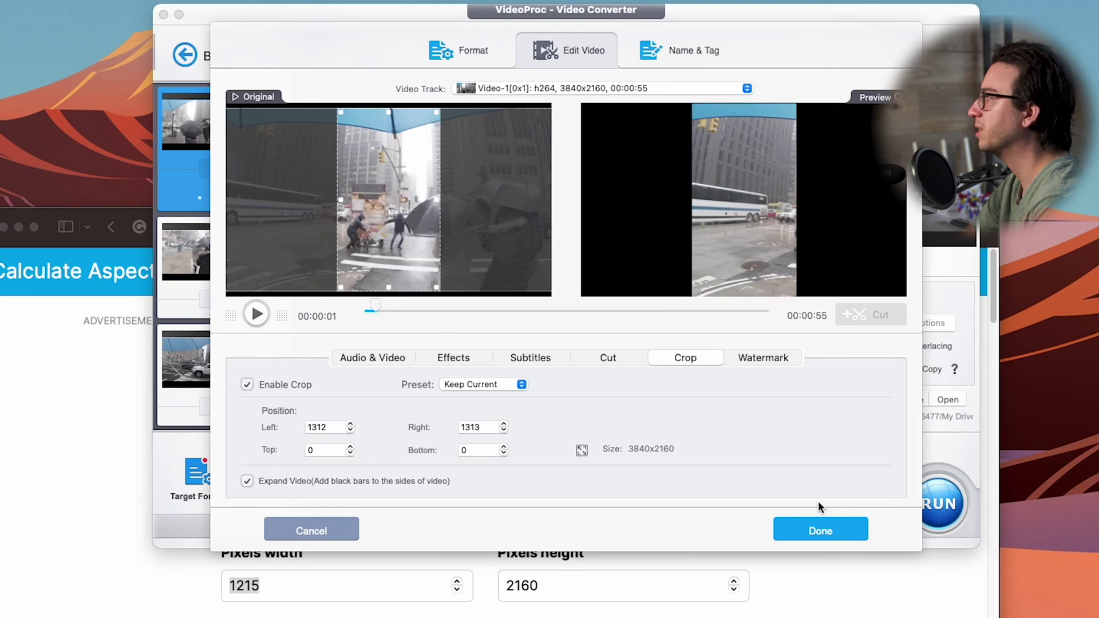
pyautogui.click(816, 531)
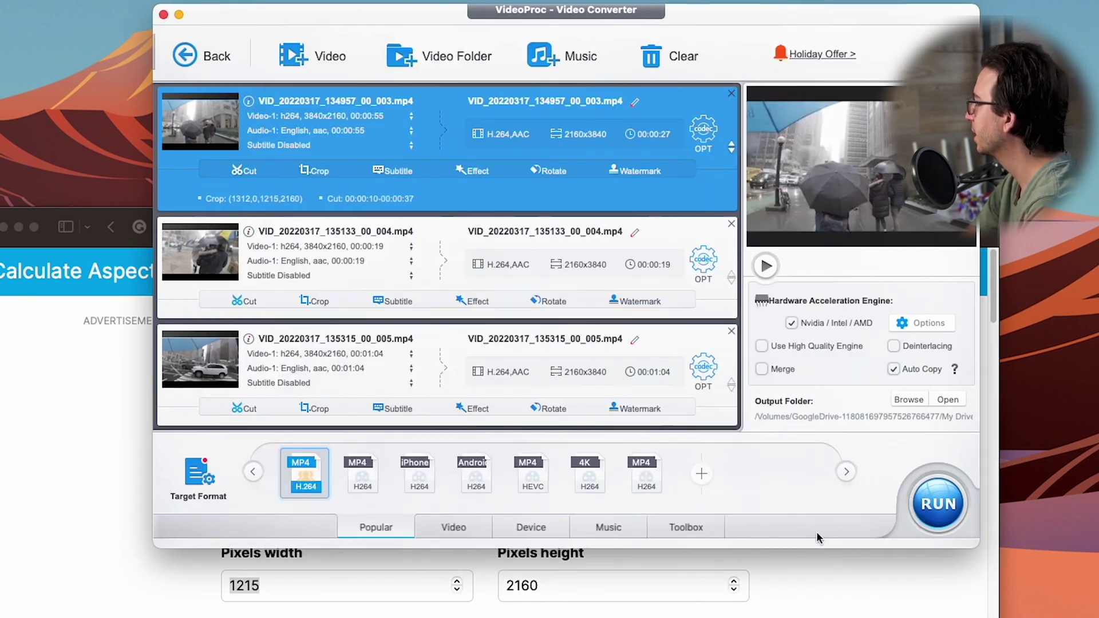
# - Enable a Free crop on the 004 clip and narrow it to Right 2625
pyautogui.click(321, 301)
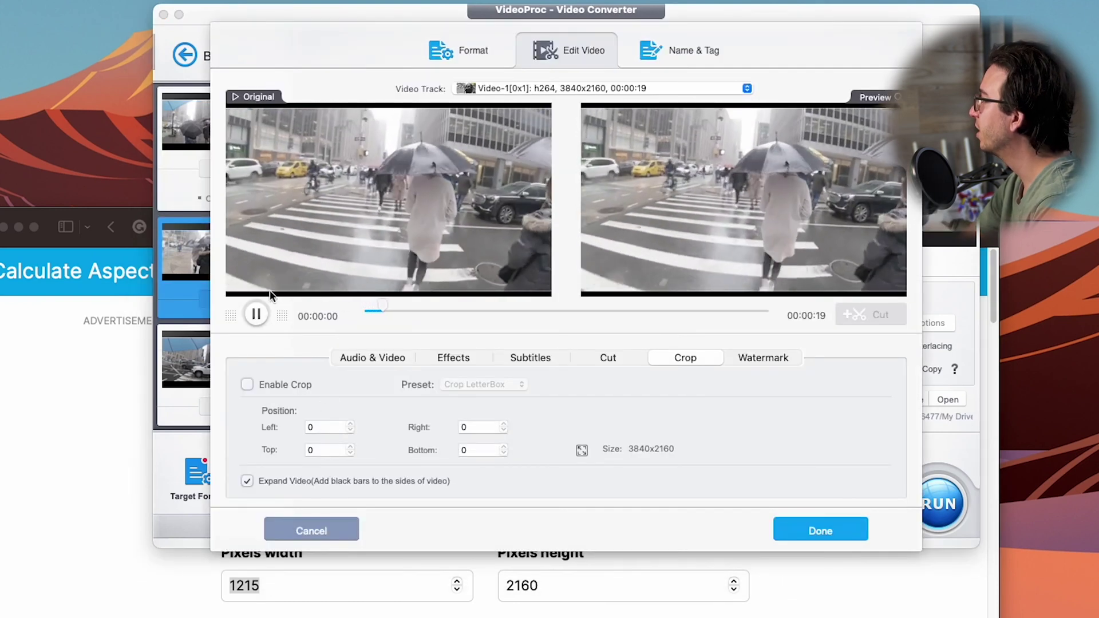
pyautogui.click(259, 309)
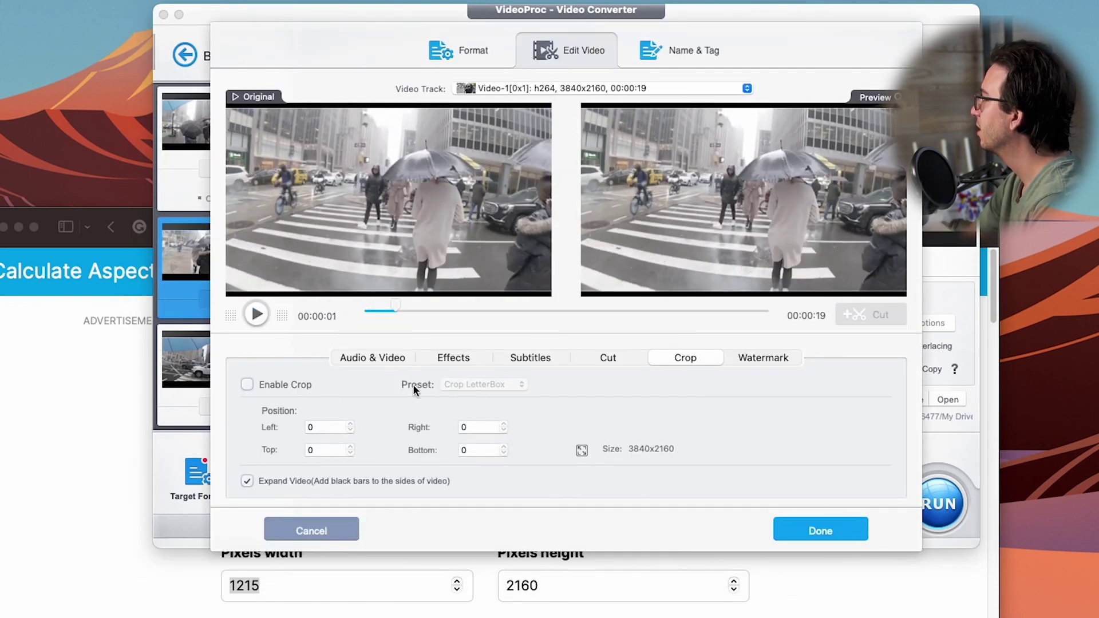
pyautogui.click(285, 385)
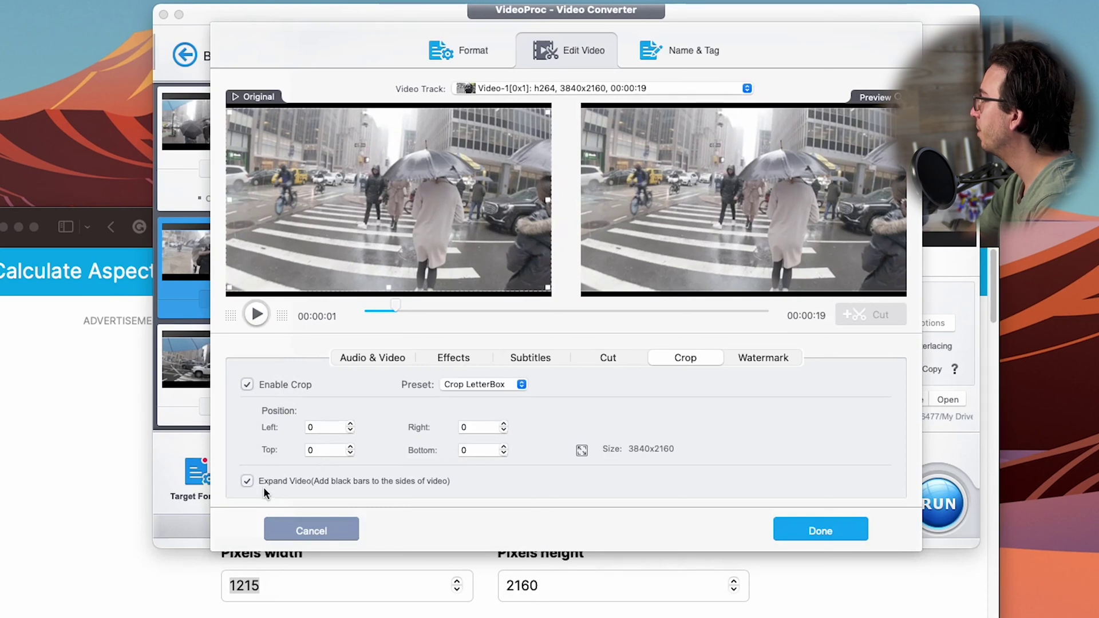
pyautogui.click(475, 383)
pyautogui.click(470, 366)
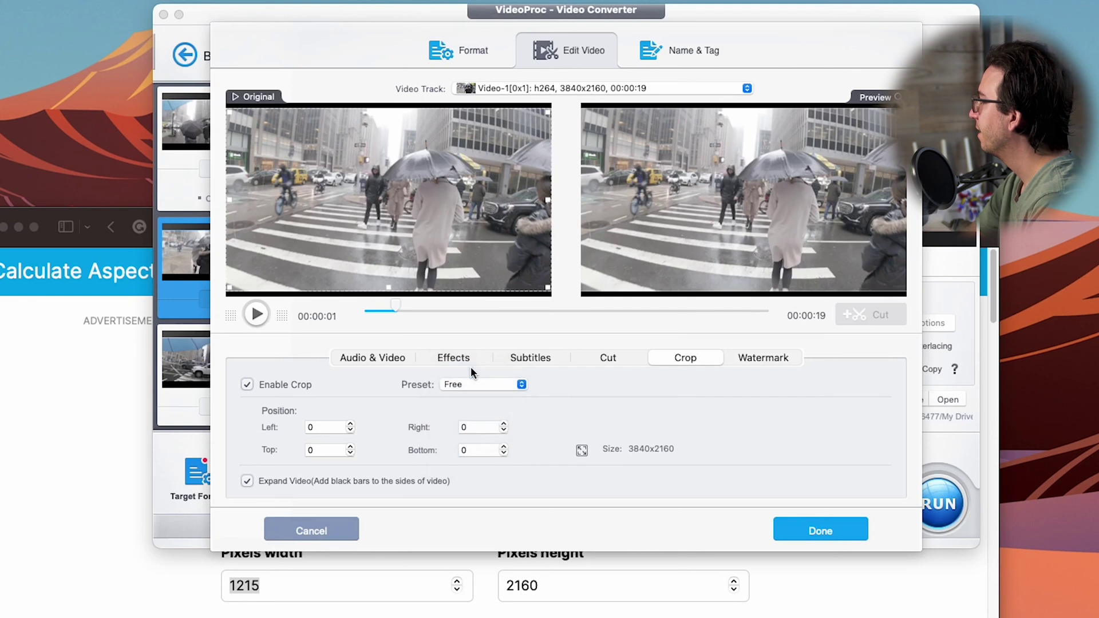
pyautogui.moveTo(548, 200); pyautogui.dragTo(326, 214)
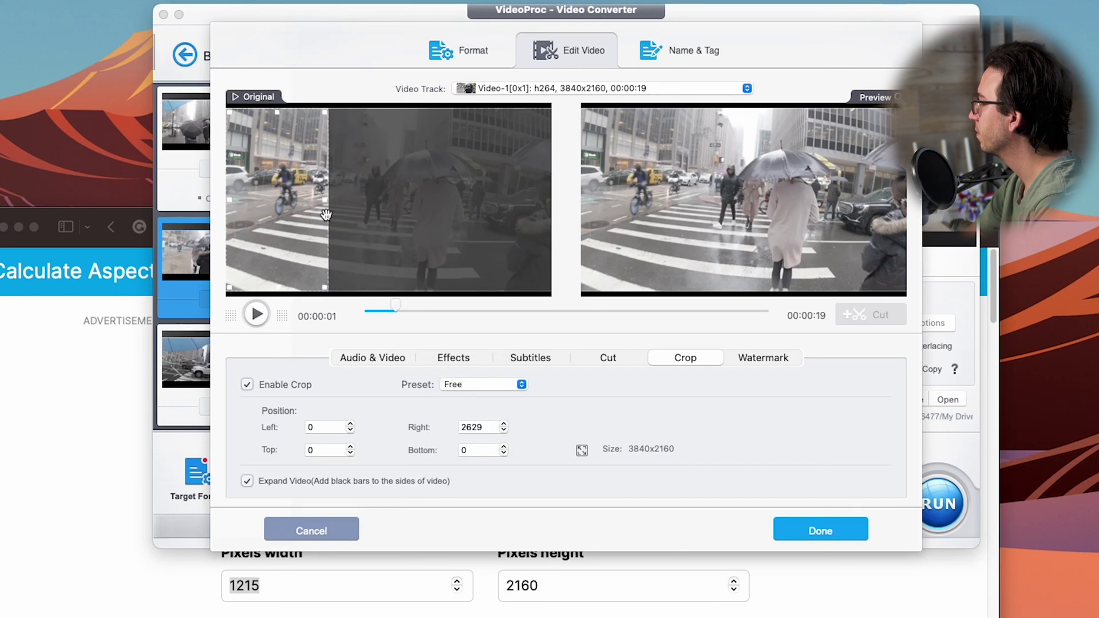
pyautogui.click(504, 431)
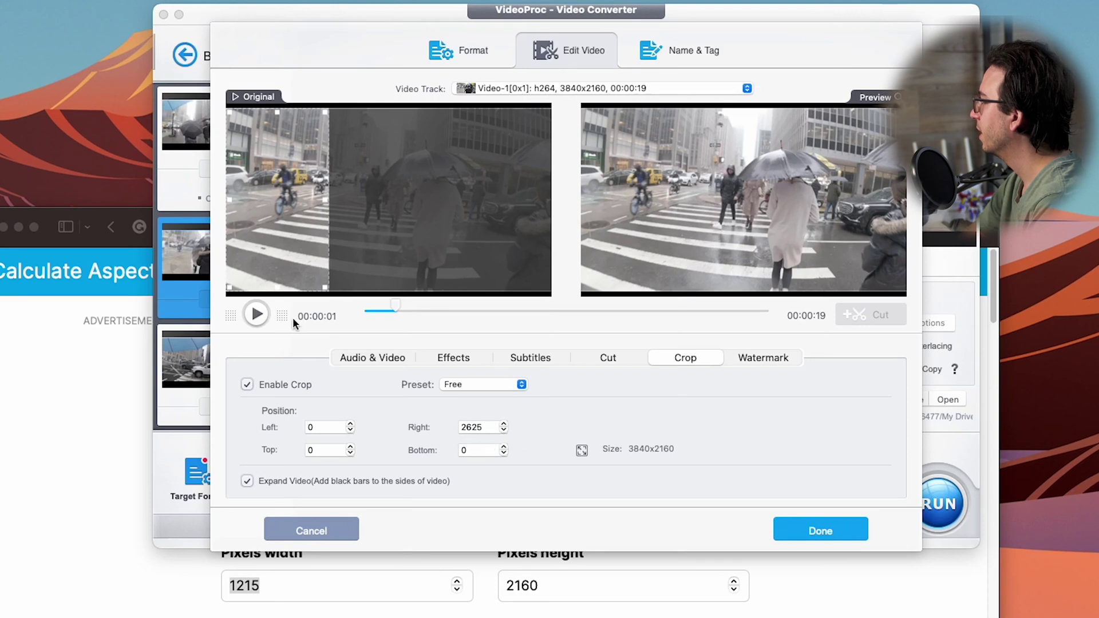
# - Lock the box with Keep Current, place it at left 307 (1215x2160), and confirm
pyautogui.click(448, 395)
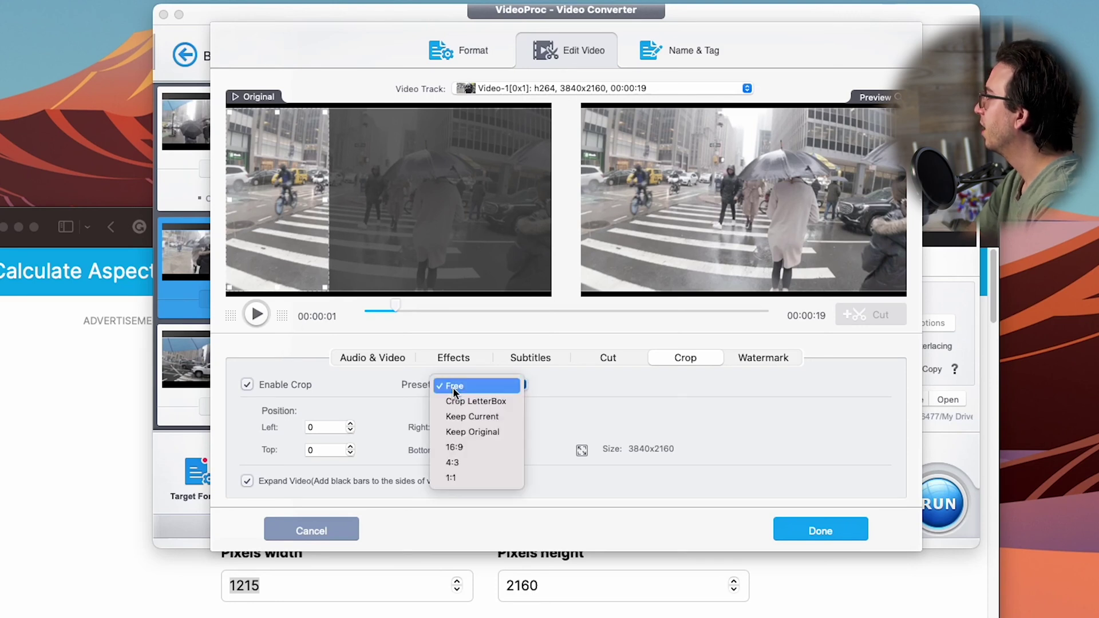
pyautogui.click(499, 418)
pyautogui.moveTo(309, 198); pyautogui.dragTo(337, 222)
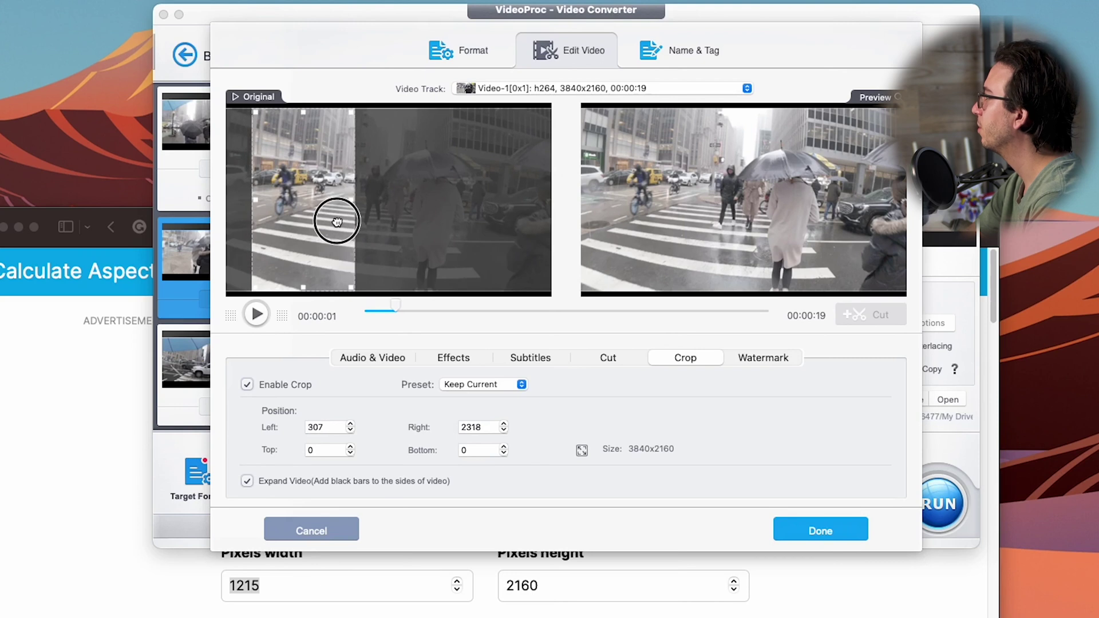
pyautogui.click(845, 538)
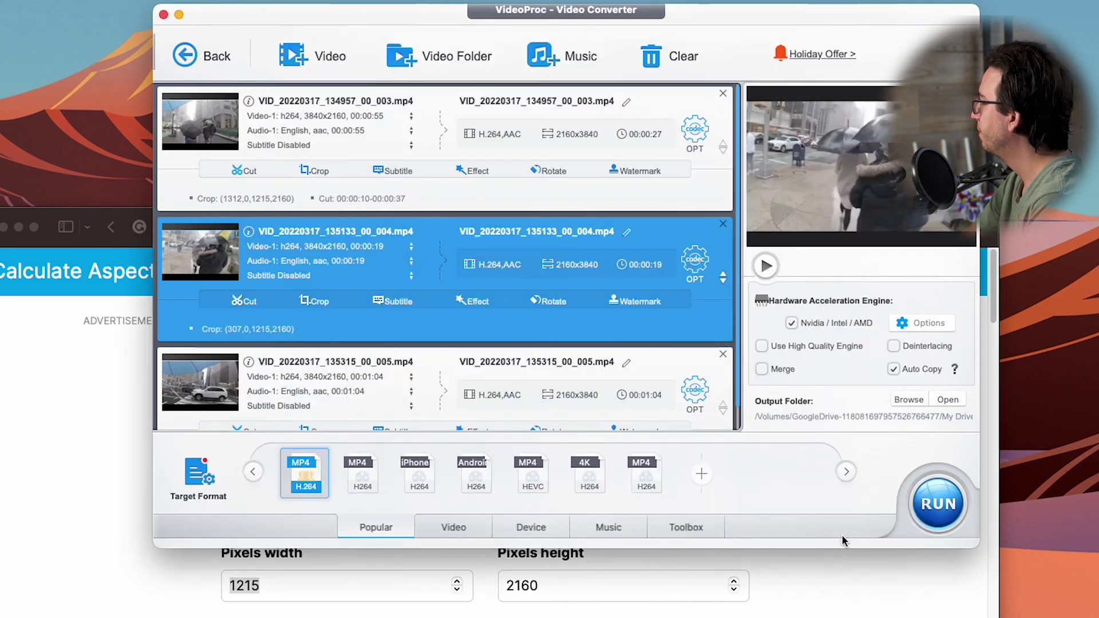
# - Enable a Free crop on the 005 clip, narrow it to Right 2625, and centre it
pyautogui.scroll(-1, 630, 389)
pyautogui.click(321, 411)
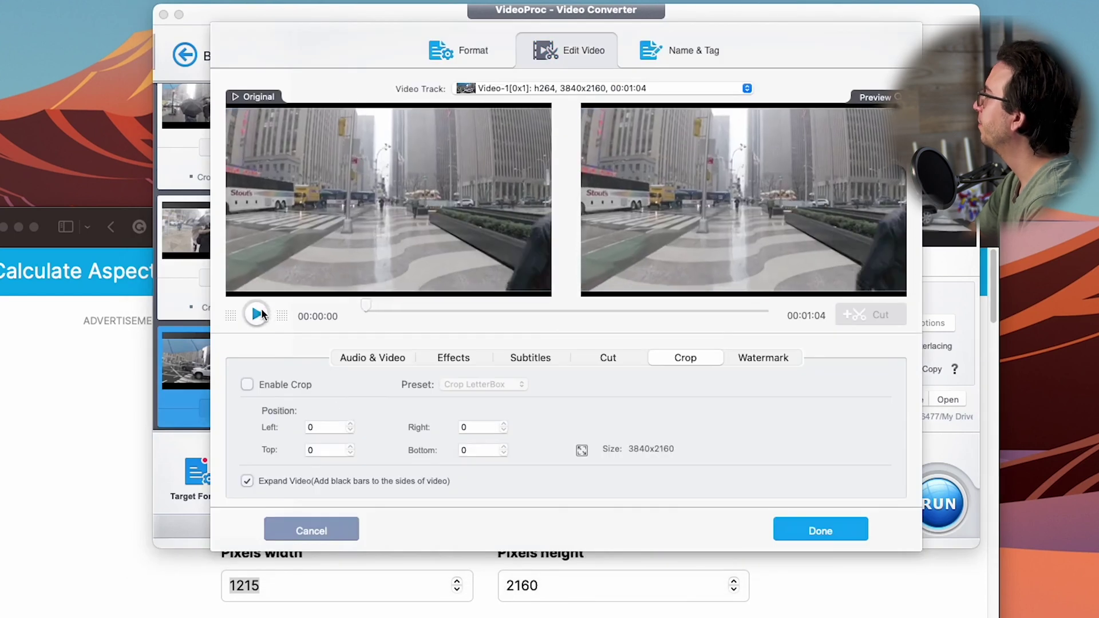
pyautogui.click(295, 387)
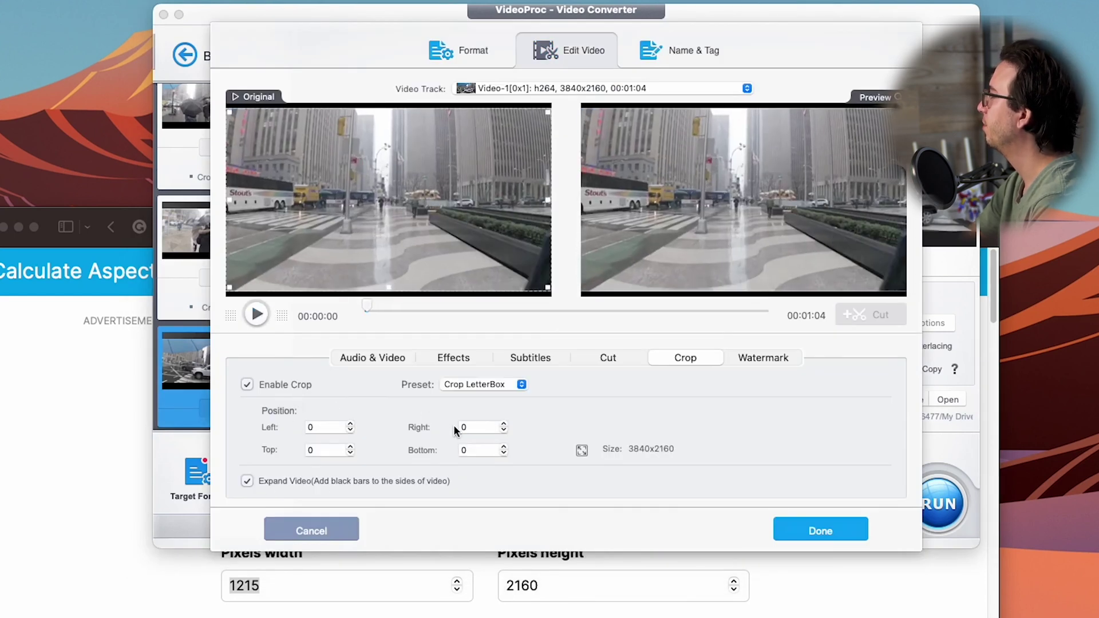
pyautogui.click(466, 385)
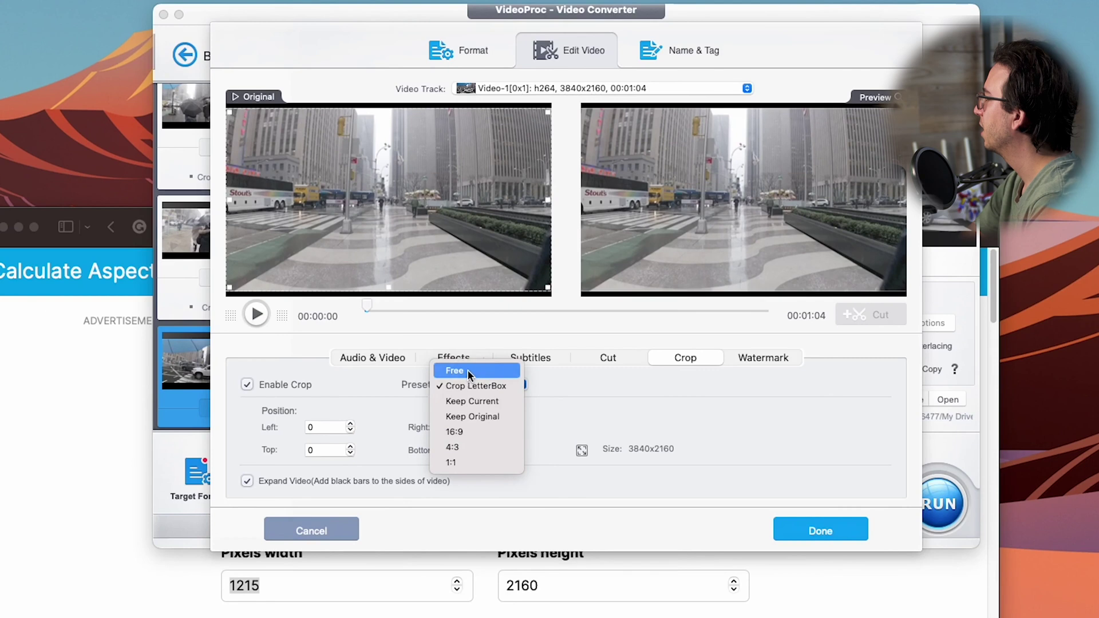
pyautogui.click(467, 371)
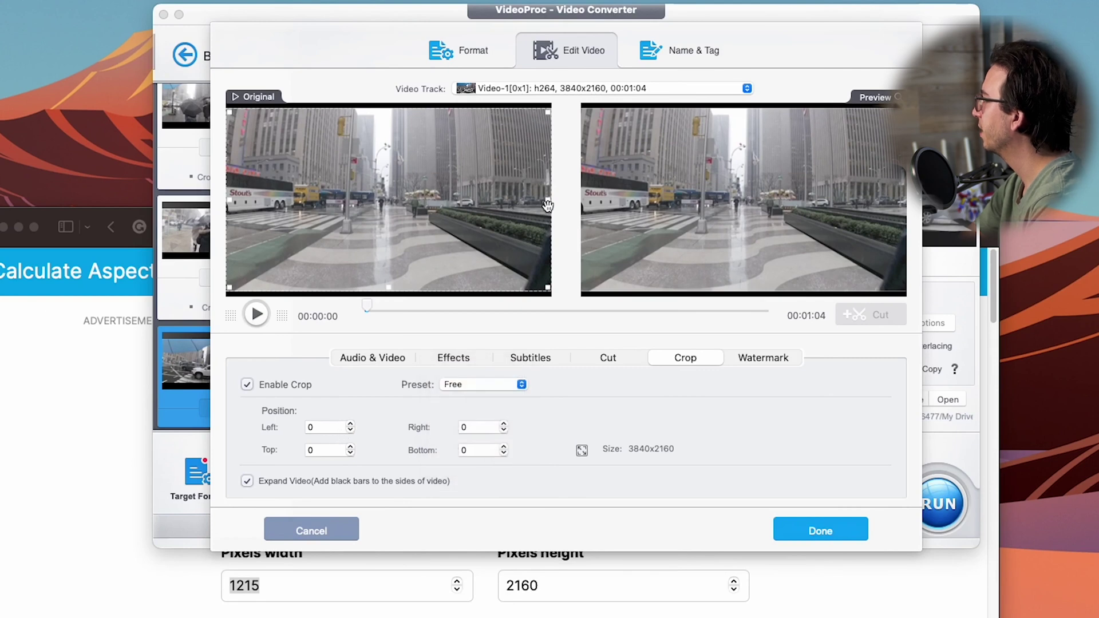
pyautogui.moveTo(545, 201); pyautogui.dragTo(325, 200)
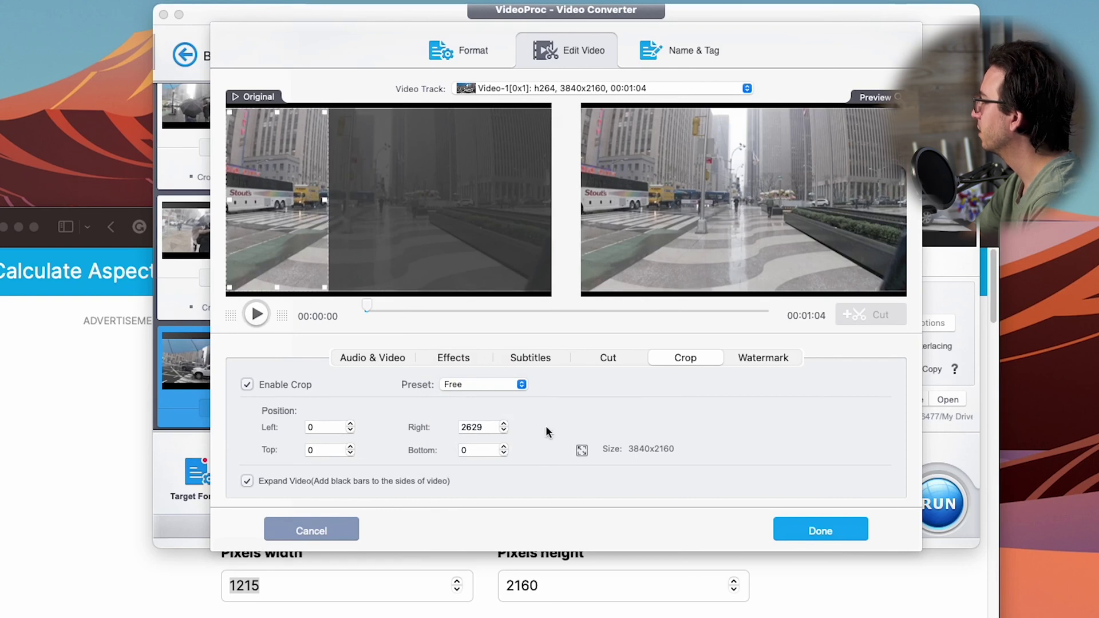
pyautogui.click(505, 431)
pyautogui.click(506, 431)
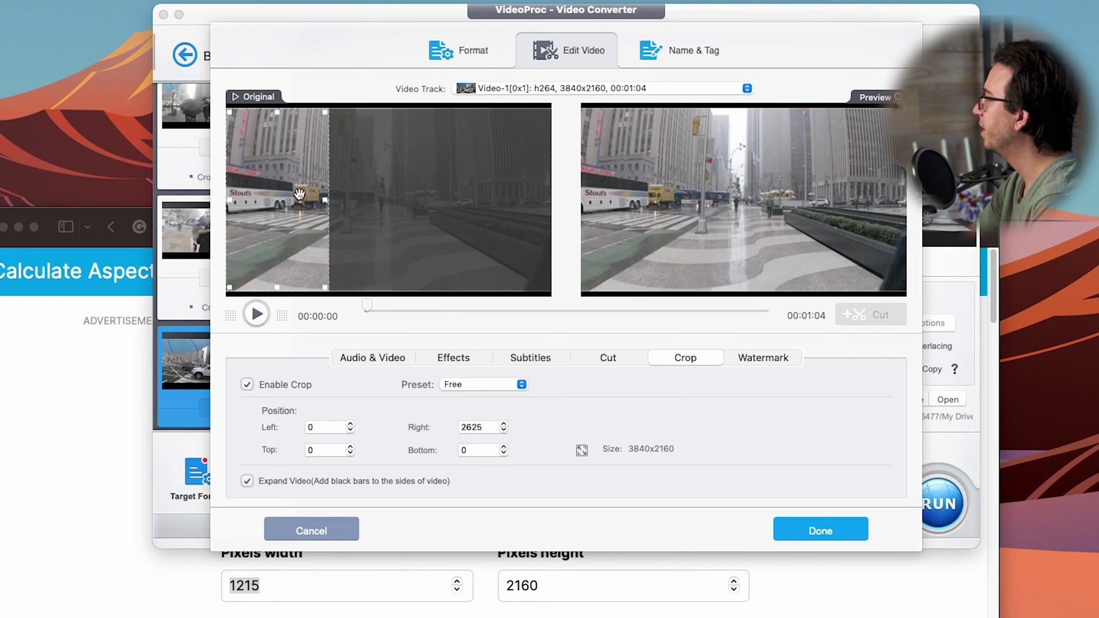
pyautogui.moveTo(298, 196); pyautogui.dragTo(418, 223)
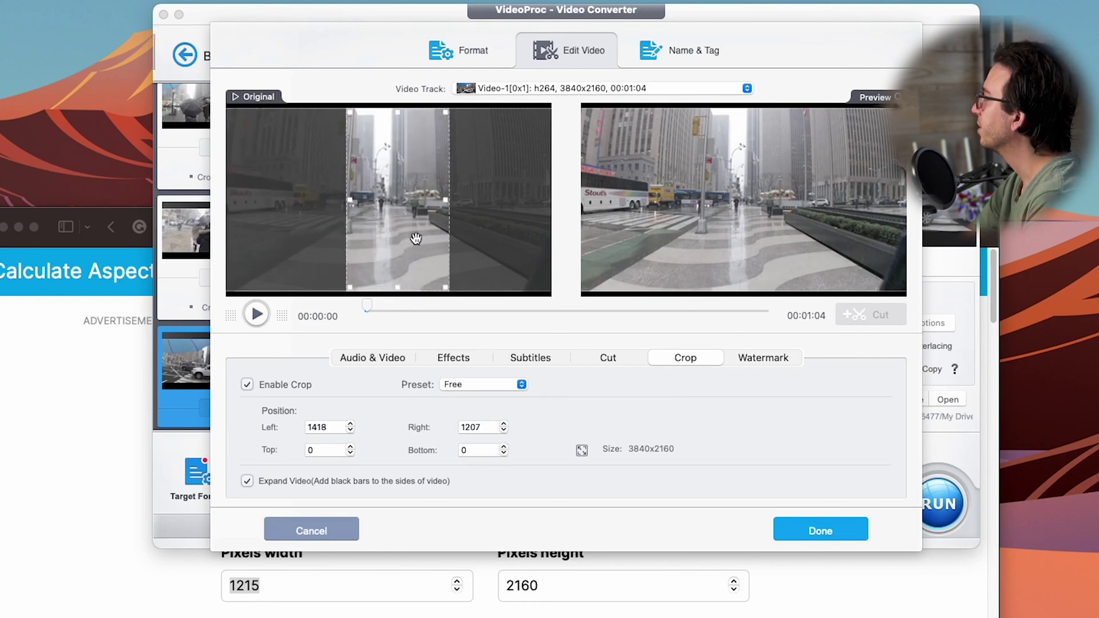
# - With Keep Current, shrink the crop box from its corner, centre it on the plaza, and confirm
pyautogui.click(494, 386)
pyautogui.click(498, 423)
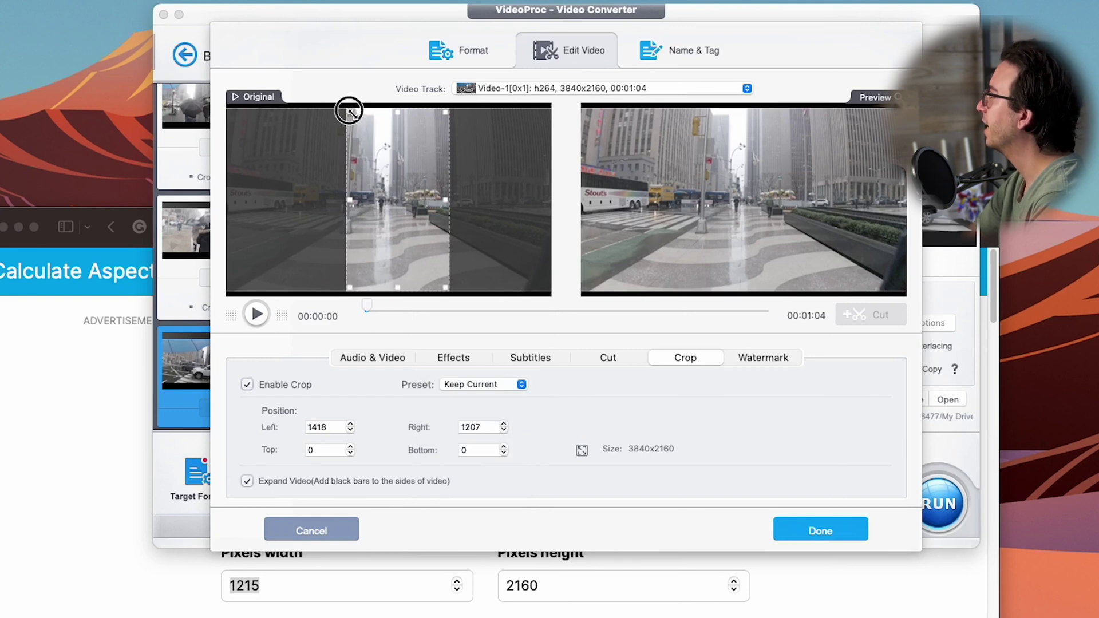
pyautogui.moveTo(348, 110); pyautogui.dragTo(394, 188)
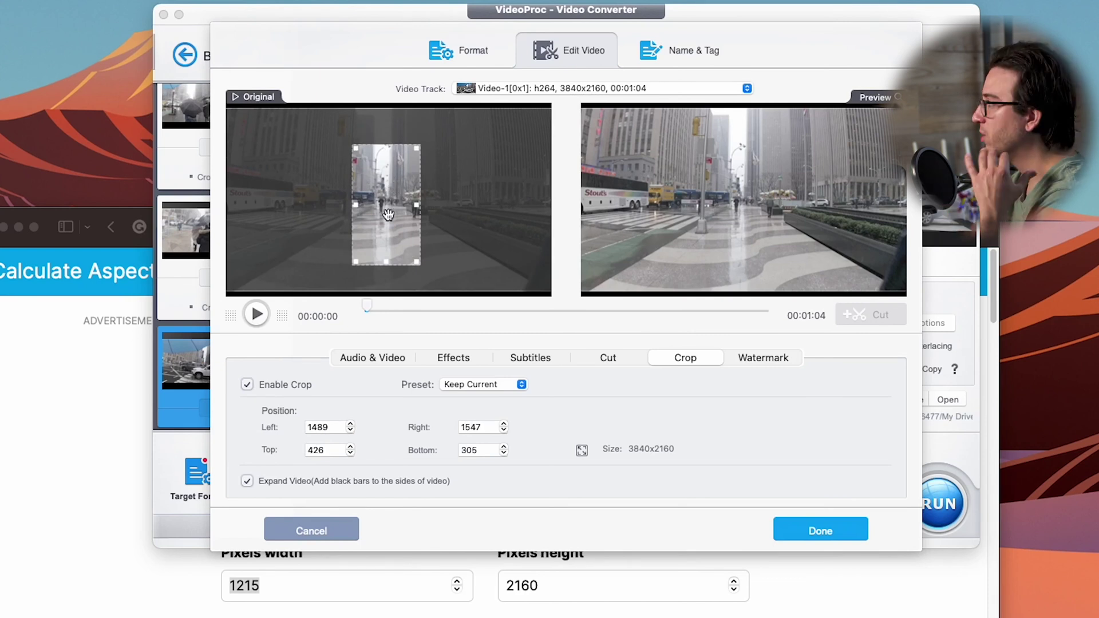
pyautogui.moveTo(354, 147); pyautogui.dragTo(344, 132)
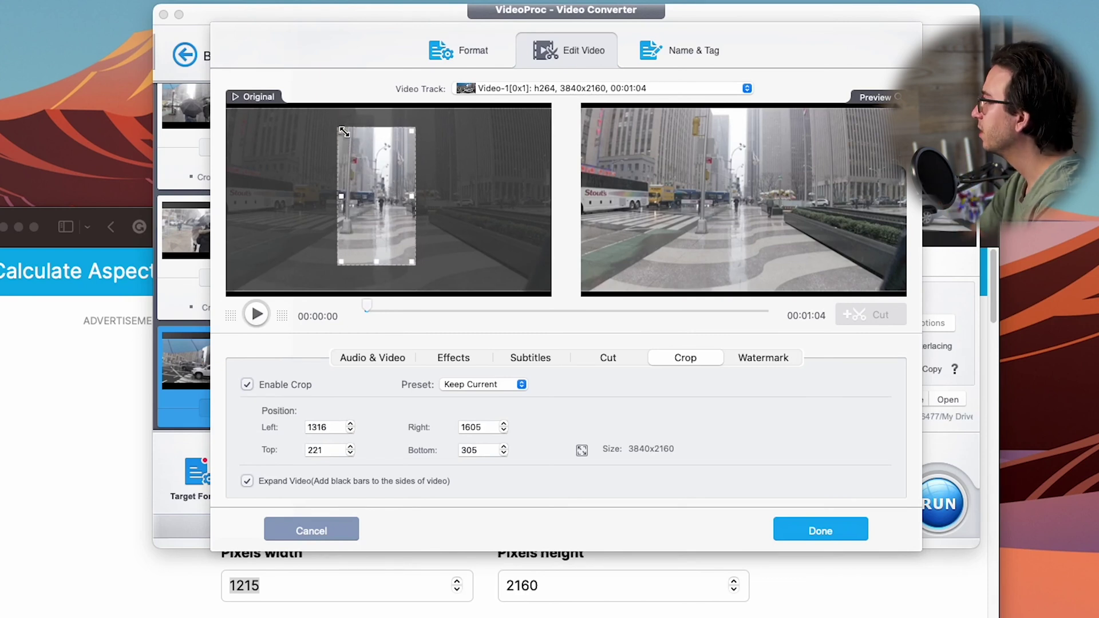
pyautogui.moveTo(369, 175); pyautogui.dragTo(381, 181)
pyautogui.click(821, 537)
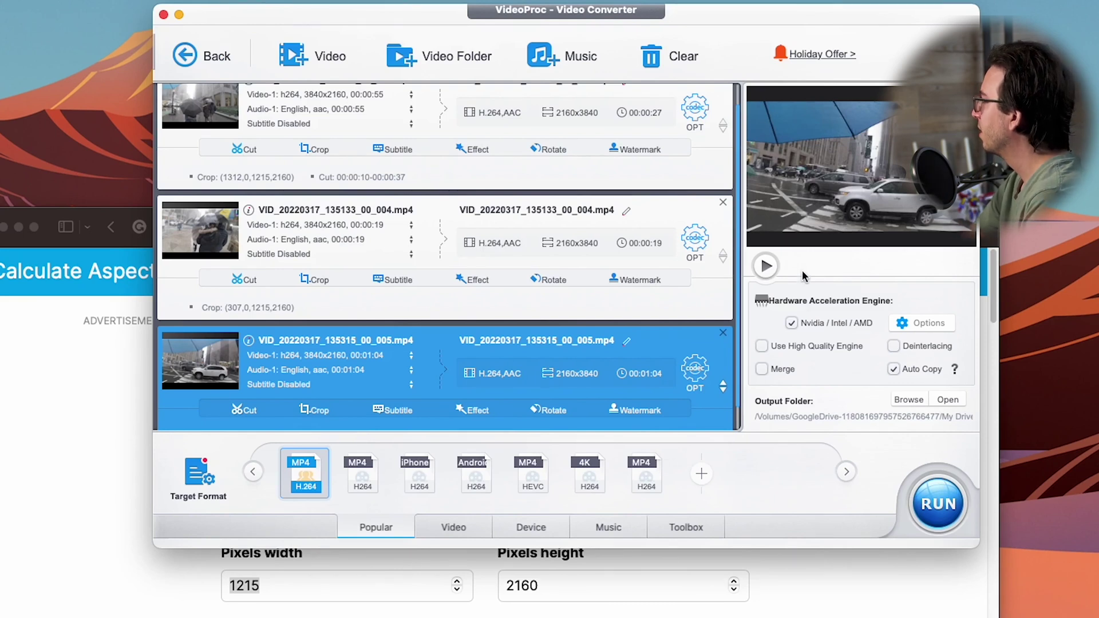
pyautogui.click(907, 327)
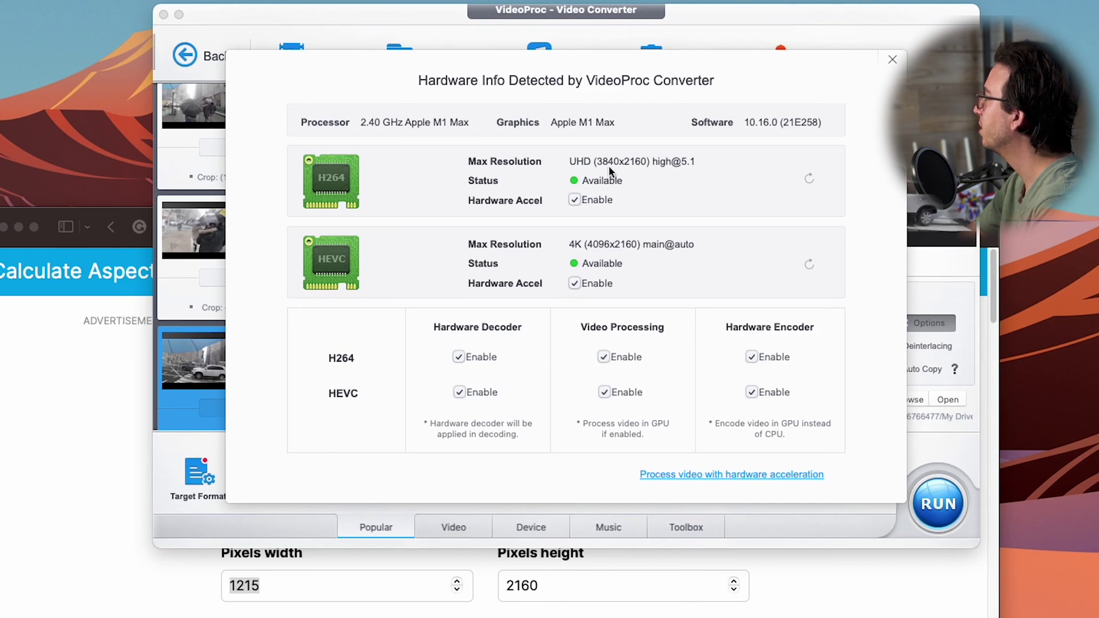
pyautogui.click(891, 59)
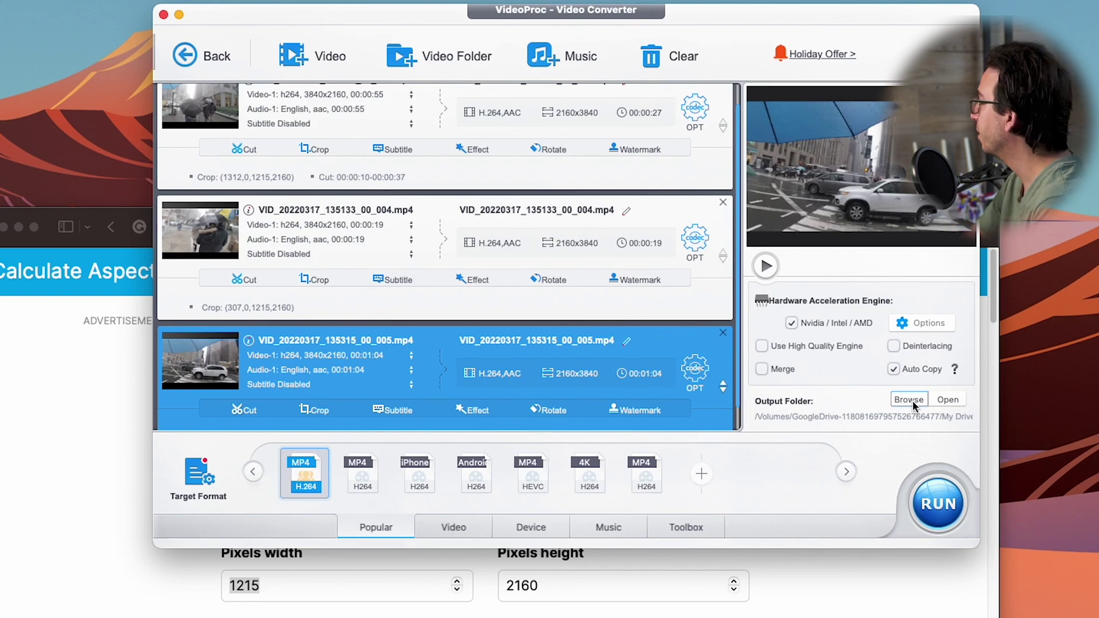
pyautogui.click(910, 400)
pyautogui.click(764, 408)
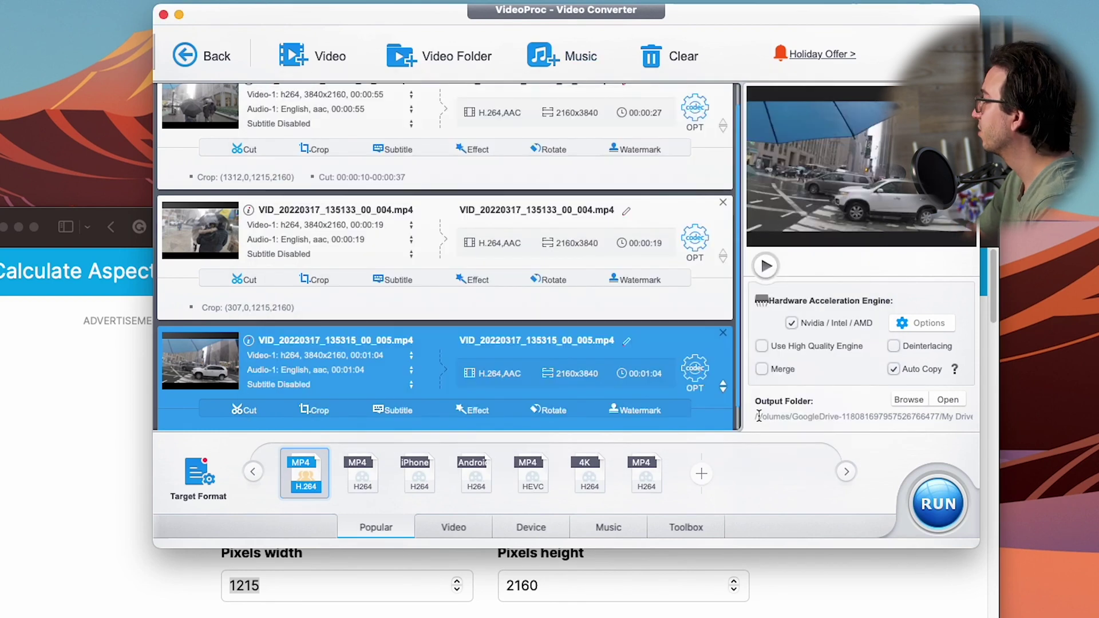
pyautogui.click(942, 505)
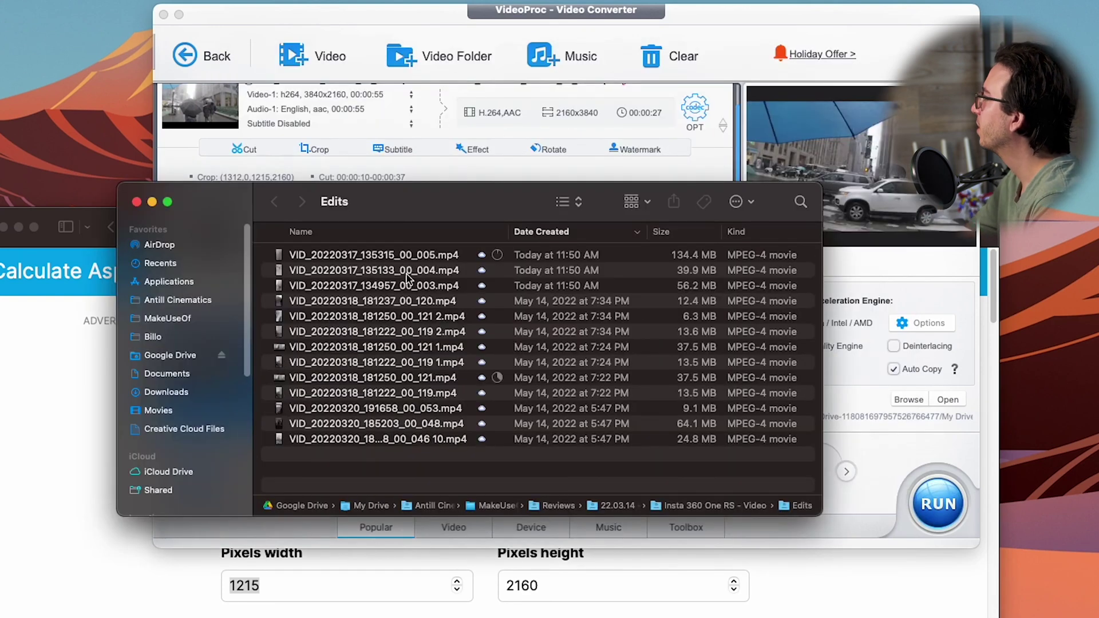
# - Quick Look VID_20220317_135315_00_005.mp4 in Finder and pause its vertical playback at 00:15
pyautogui.click(439, 259)
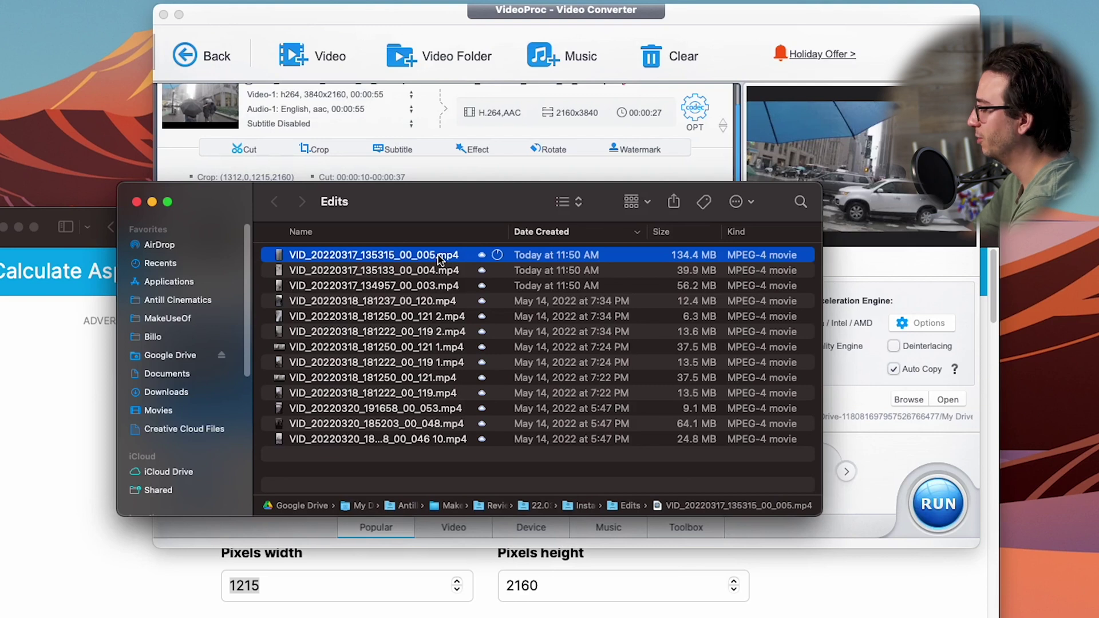
pyautogui.press('space')
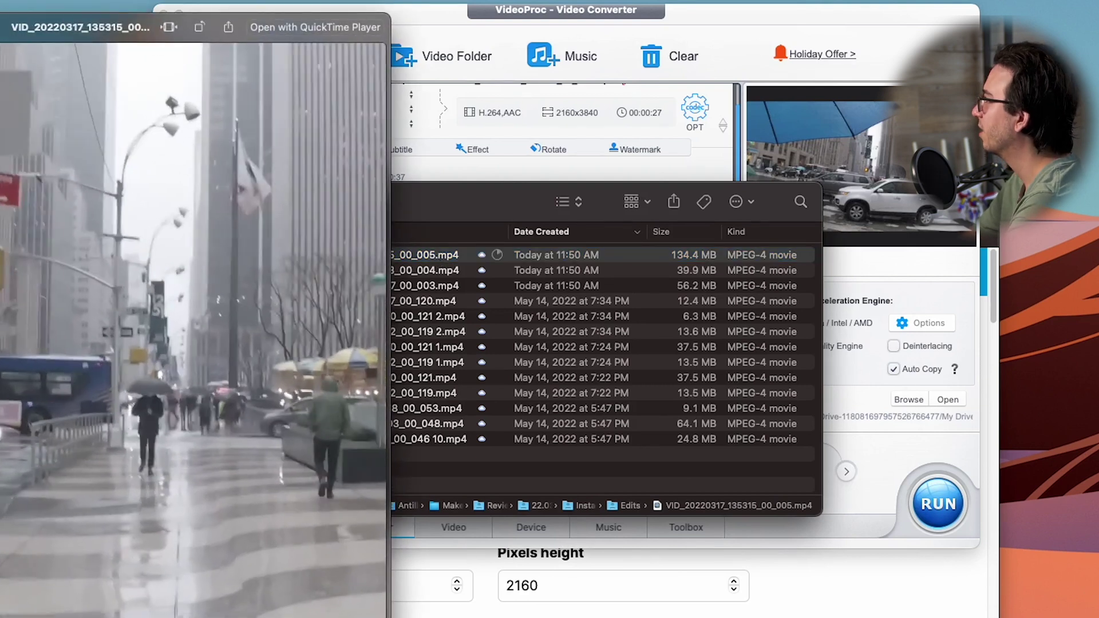
pyautogui.moveTo(114, 27); pyautogui.dragTo(178, 73)
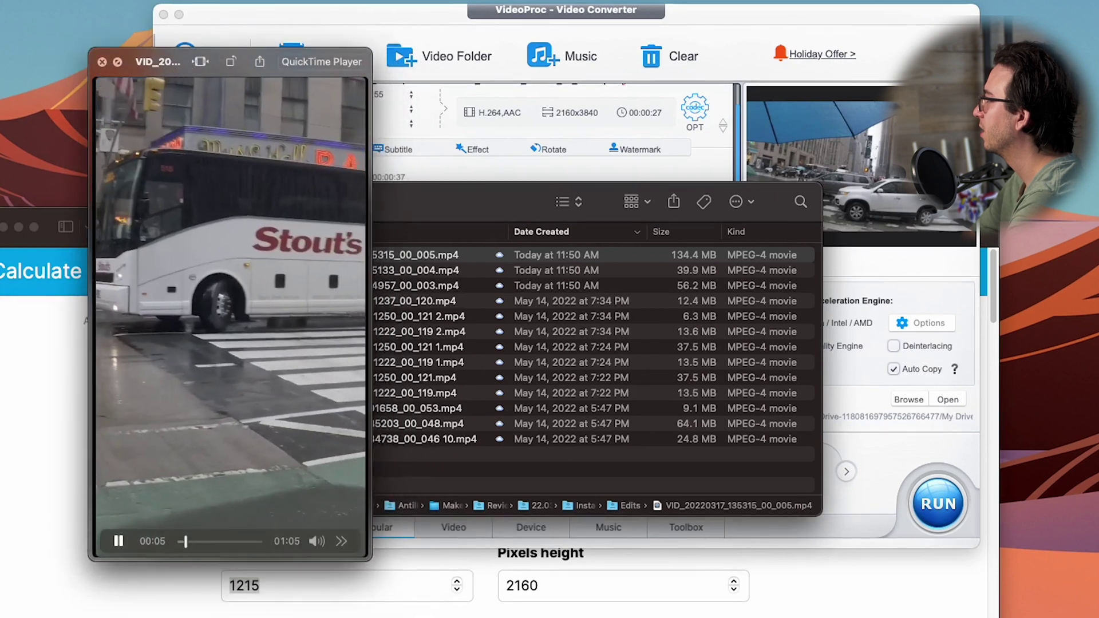
pyautogui.click(119, 542)
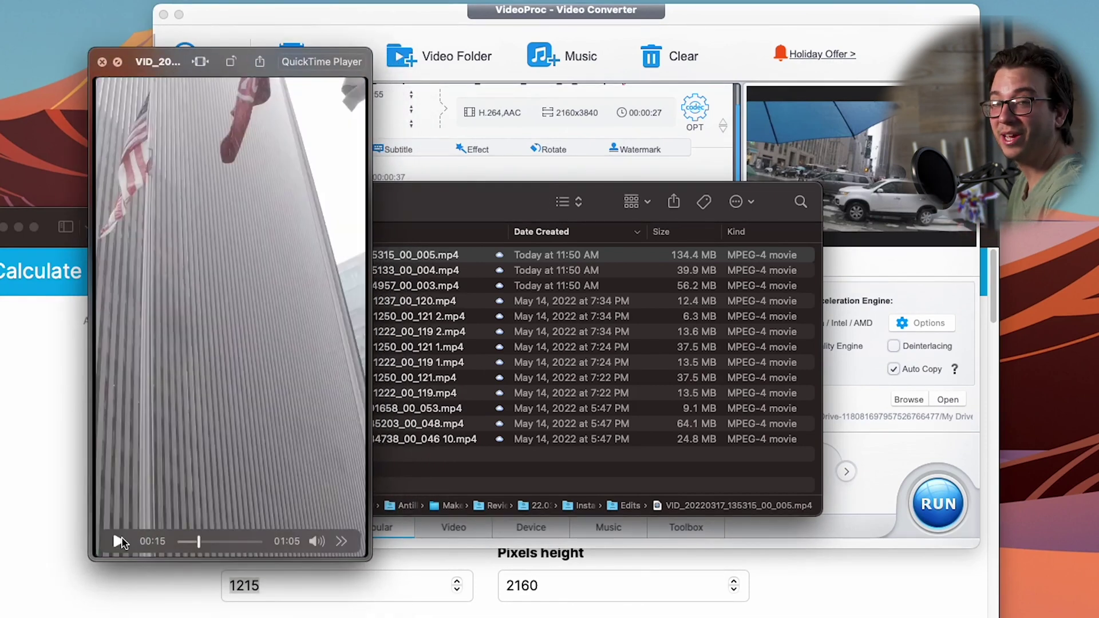